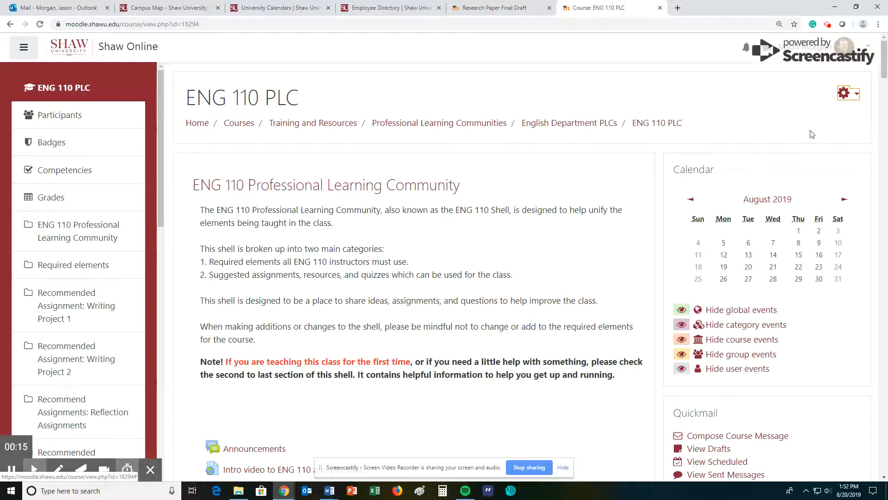
Step: Open the gear menu on the ENG 110 PLC course page
{"action": "left_click", "coordinate": [845, 95]}
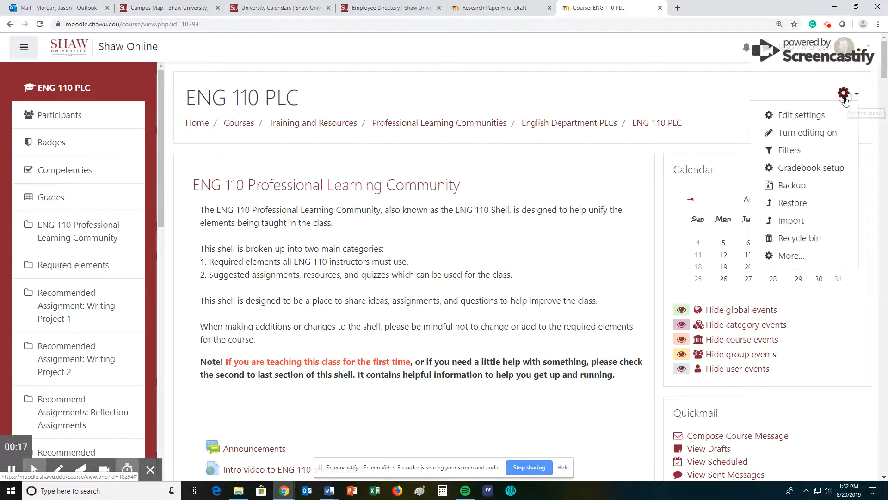
Step: Turn editing on and start adding an activity or resource to the first section
{"action": "left_click", "coordinate": [807, 133]}
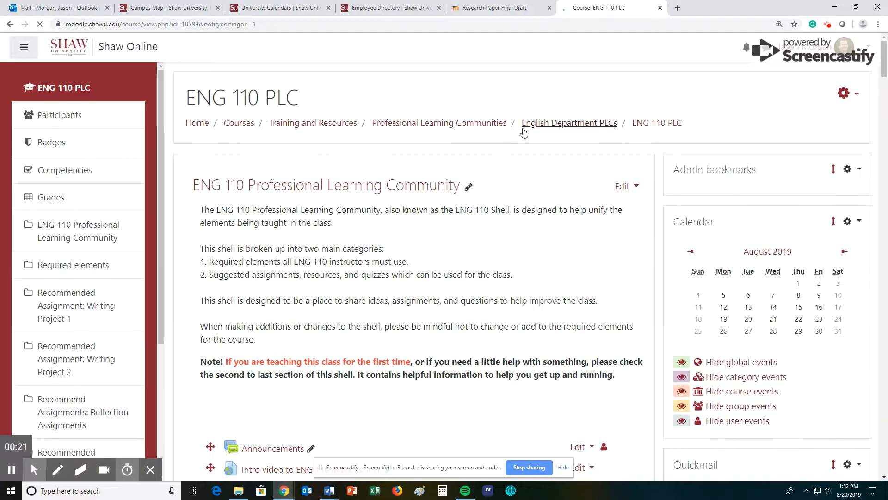
{"action": "scroll", "coordinate": [555, 157], "scroll_direction": "down", "scroll_amount": 2}
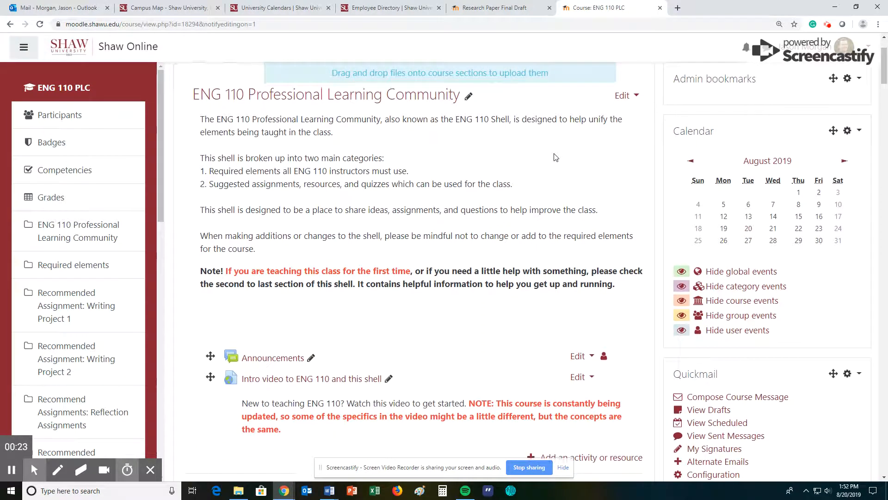
{"action": "scroll", "coordinate": [450, 207], "scroll_direction": "up", "scroll_amount": 2}
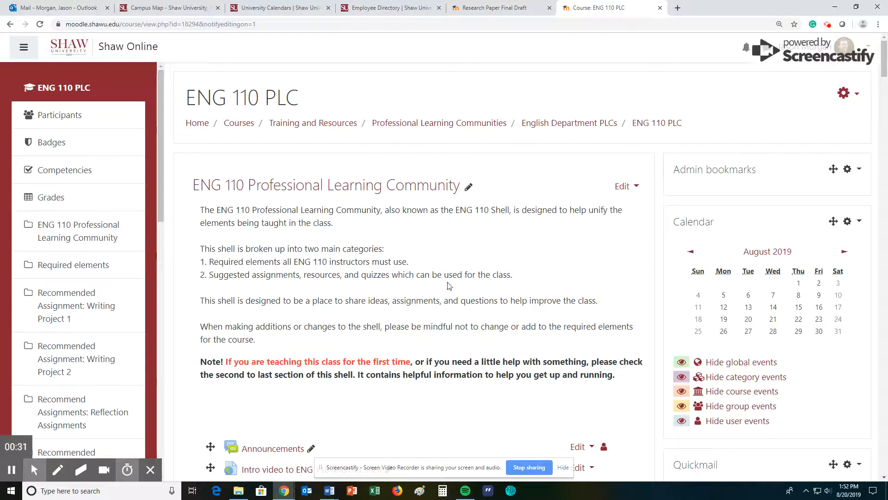
{"action": "scroll", "coordinate": [577, 302], "scroll_direction": "down", "scroll_amount": 2}
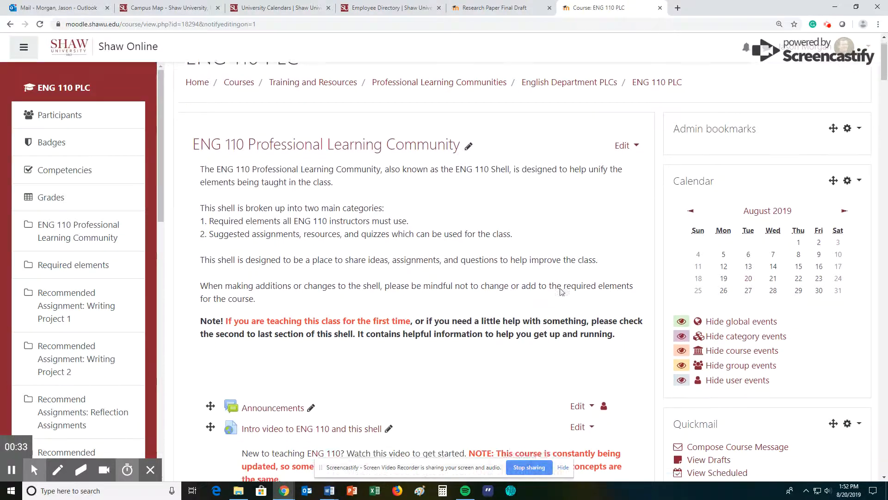
{"action": "scroll", "coordinate": [495, 255], "scroll_direction": "down", "scroll_amount": 1}
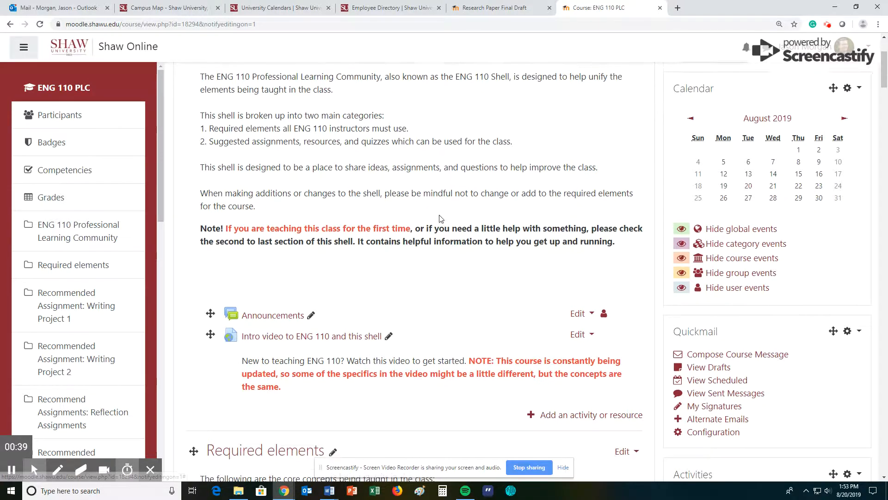
{"action": "scroll", "coordinate": [417, 323], "scroll_direction": "up", "scroll_amount": 2}
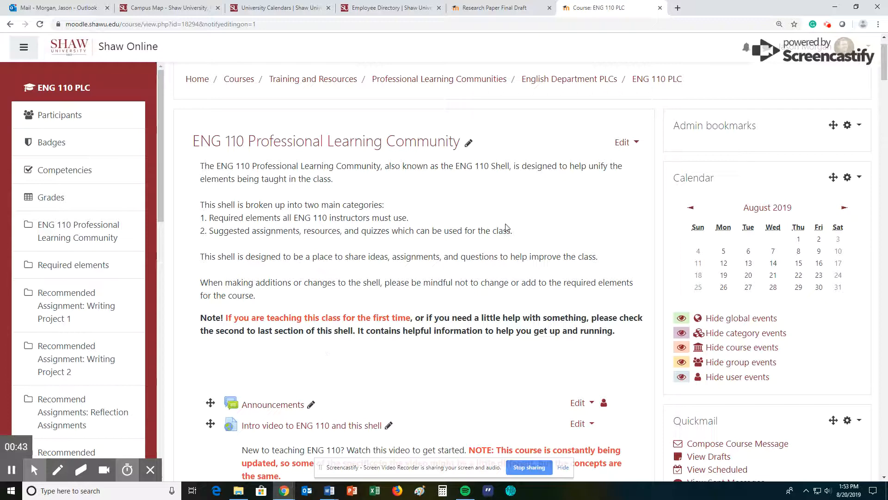
{"action": "scroll", "coordinate": [506, 227], "scroll_direction": "down", "scroll_amount": 3}
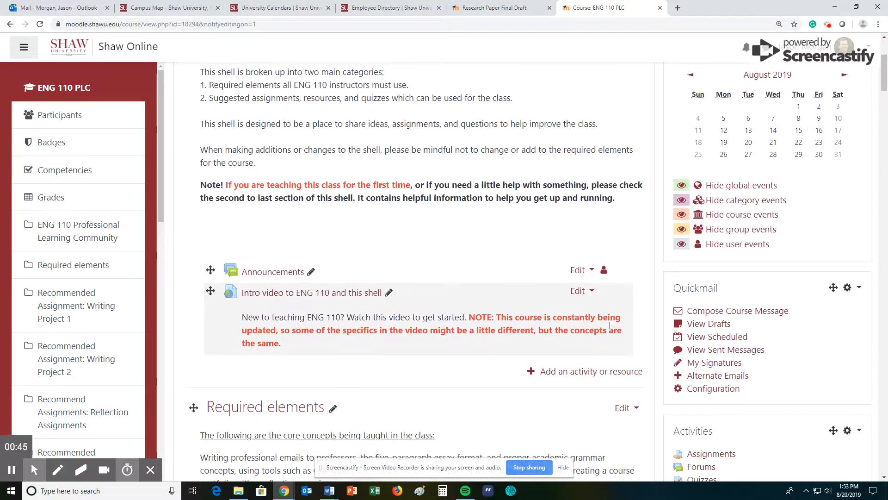
{"action": "left_click", "coordinate": [582, 373]}
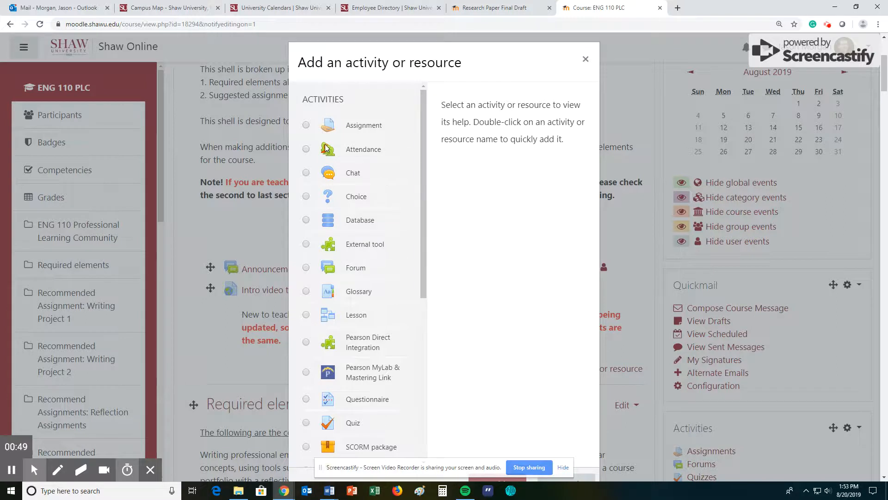
Step: Choose Attendance in the activity chooser and add it
{"action": "left_click", "coordinate": [306, 149]}
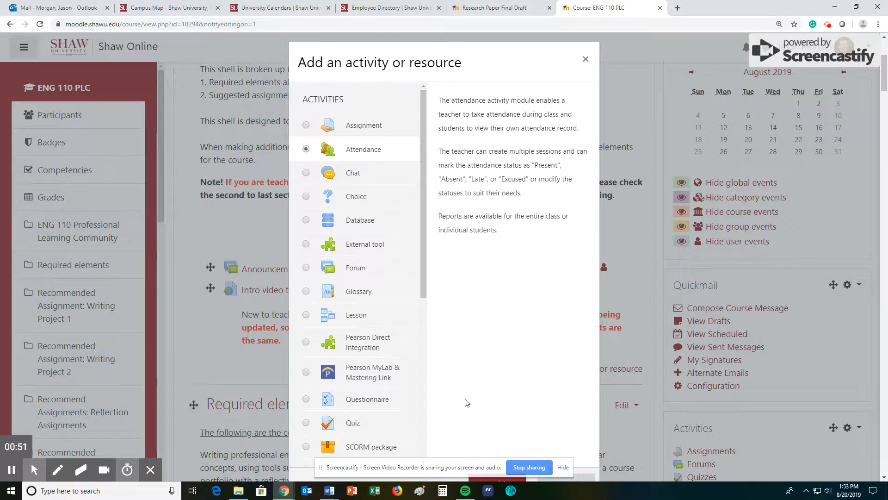
{"action": "scroll", "coordinate": [550, 222], "scroll_direction": "down", "scroll_amount": 2}
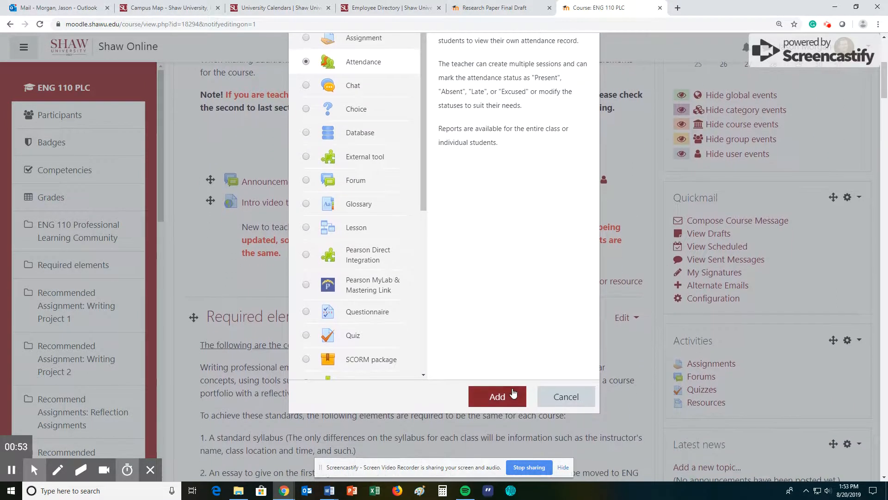
{"action": "left_click", "coordinate": [509, 393]}
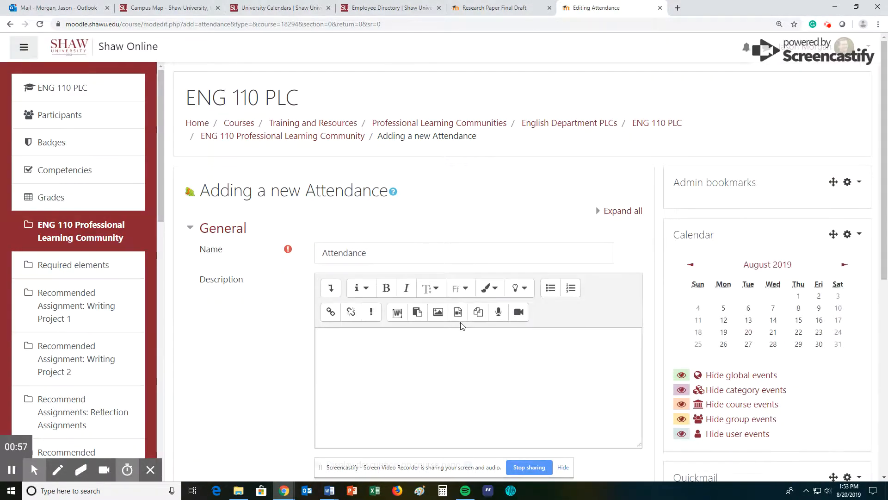
Step: Expand the Grade settings and leave the grade category as Not categorized
{"action": "scroll", "coordinate": [460, 324], "scroll_direction": "down", "scroll_amount": 2}
{"action": "scroll", "coordinate": [520, 301], "scroll_direction": "down", "scroll_amount": 2}
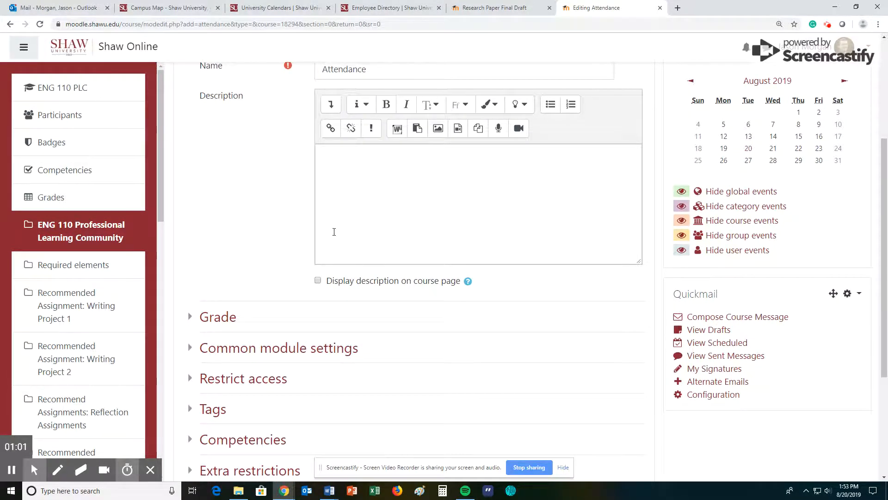
{"action": "scroll", "coordinate": [319, 241], "scroll_direction": "up", "scroll_amount": 1}
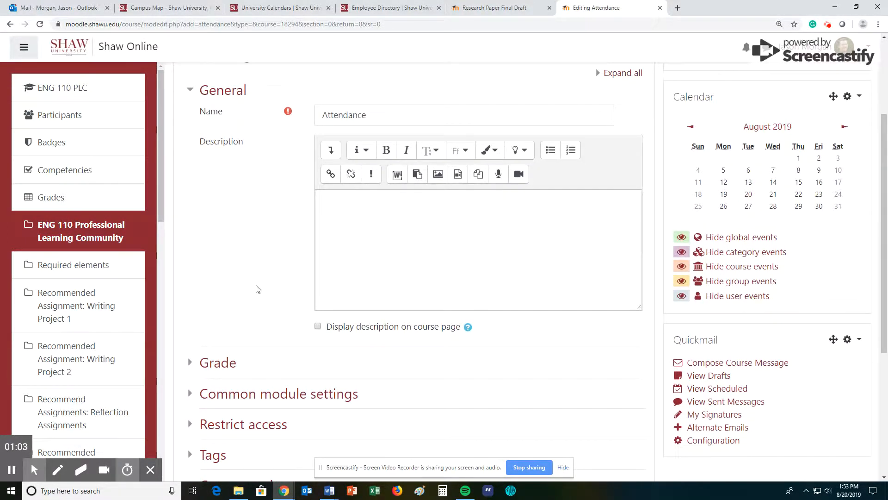
{"action": "left_click", "coordinate": [225, 366]}
{"action": "scroll", "coordinate": [272, 315], "scroll_direction": "down", "scroll_amount": 2}
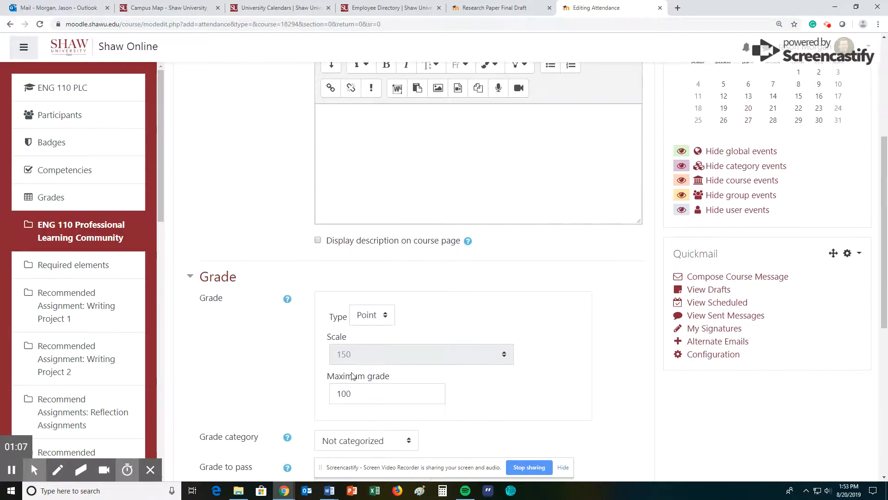
{"action": "scroll", "coordinate": [353, 375], "scroll_direction": "down", "scroll_amount": 2}
{"action": "left_click", "coordinate": [365, 353]}
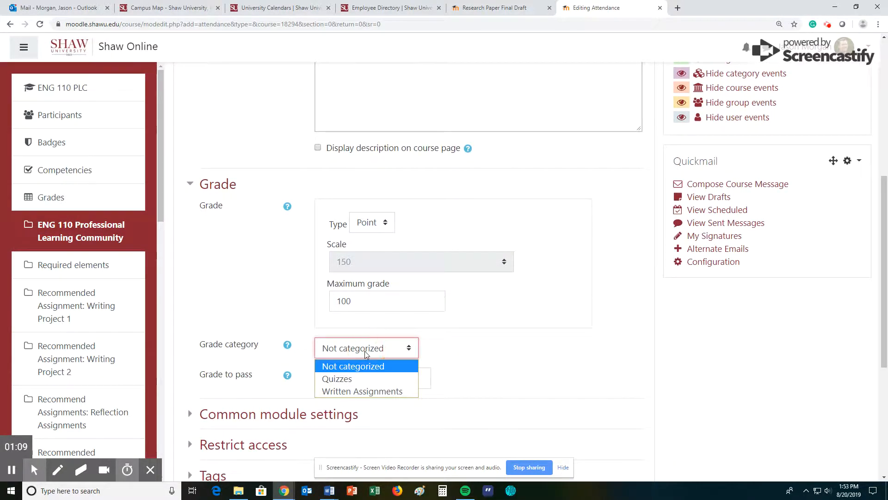
{"action": "left_click", "coordinate": [366, 353]}
{"action": "left_click", "coordinate": [366, 351]}
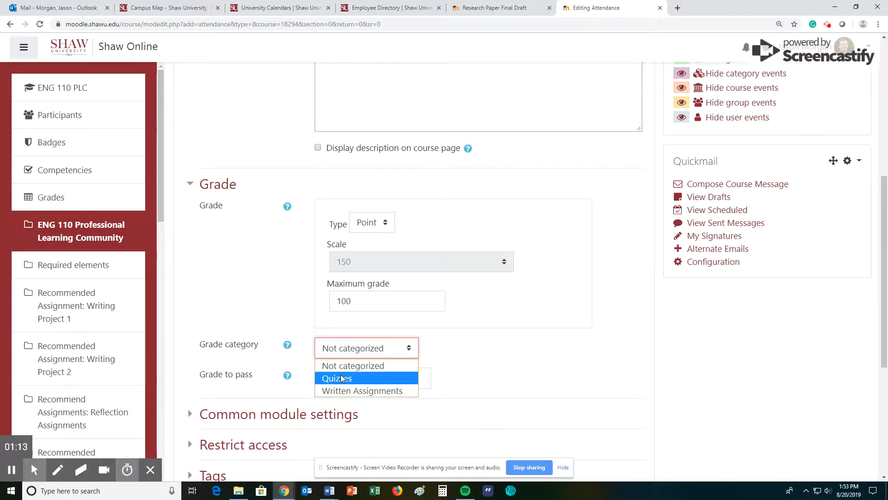
{"action": "left_click", "coordinate": [215, 272]}
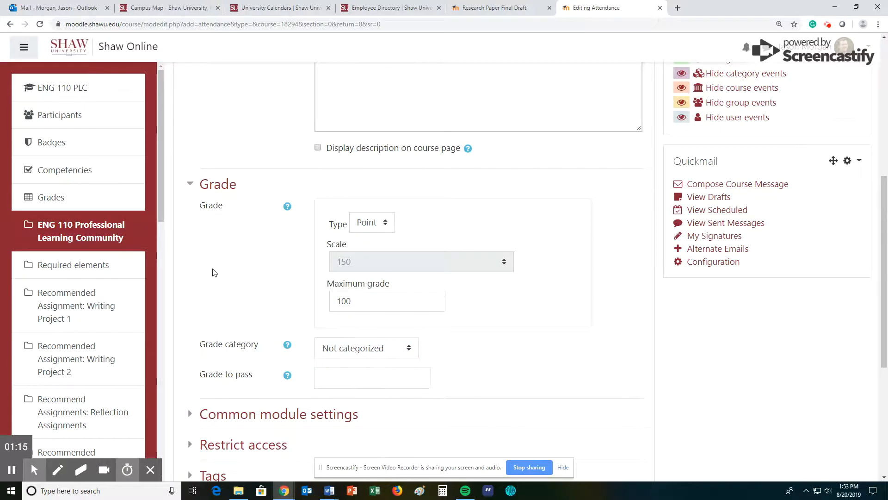
Step: Save the Attendance activity, return to the course, and open the new Attendance link
{"action": "scroll", "coordinate": [259, 268], "scroll_direction": "up", "scroll_amount": 5}
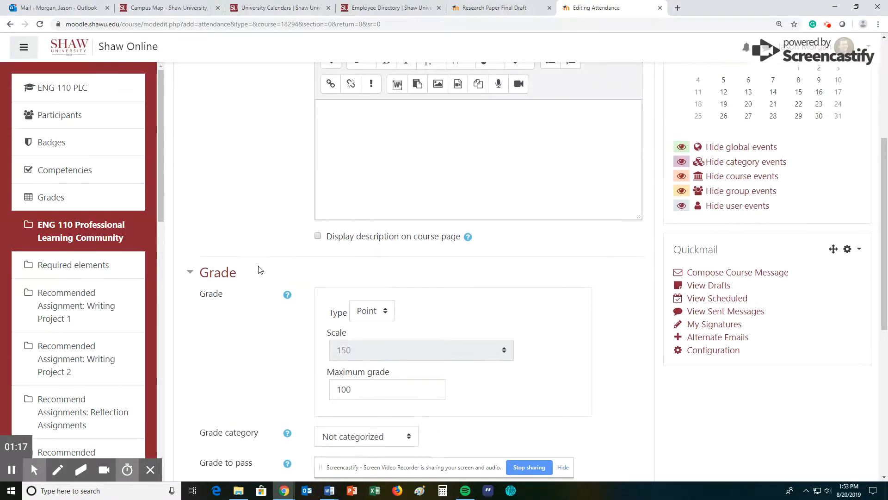
{"action": "scroll", "coordinate": [290, 250], "scroll_direction": "up", "scroll_amount": 1}
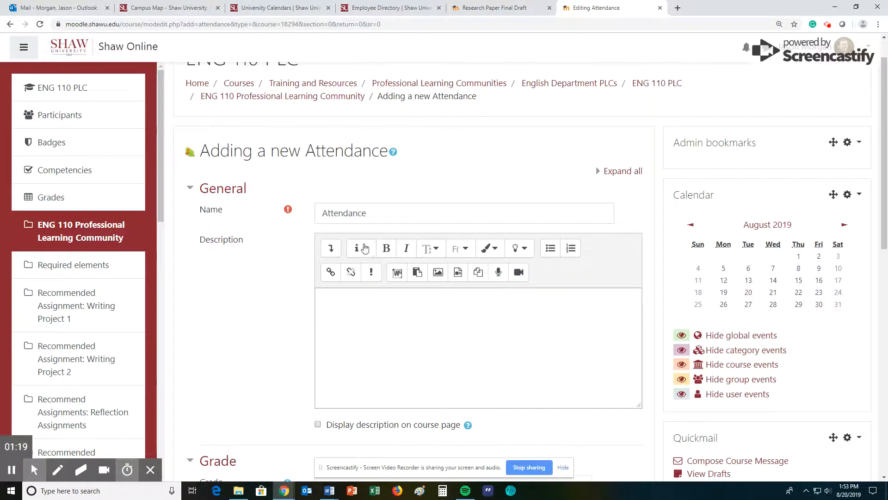
{"action": "scroll", "coordinate": [461, 198], "scroll_direction": "down", "scroll_amount": 10}
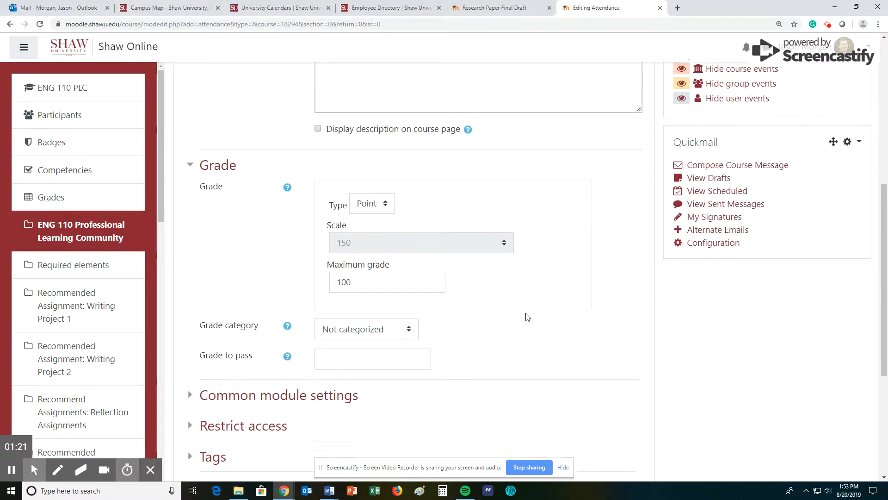
{"action": "left_click", "coordinate": [388, 323]}
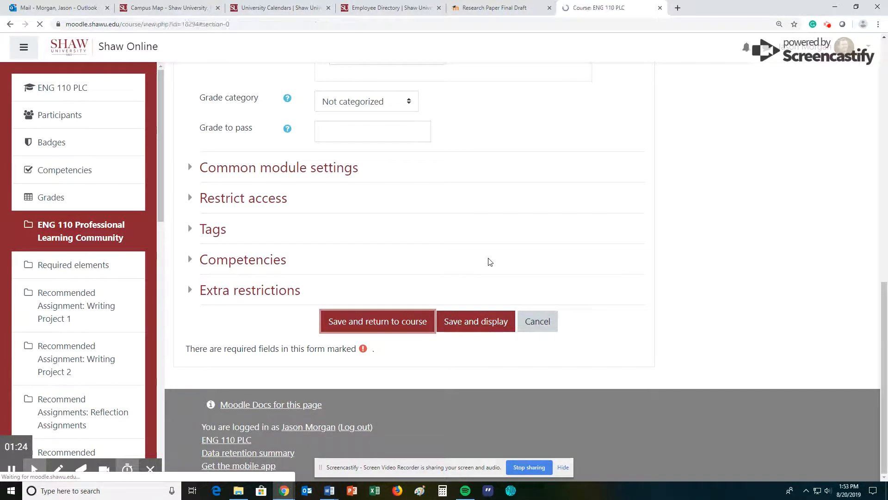
{"action": "scroll", "coordinate": [417, 266], "scroll_direction": "down", "scroll_amount": 2}
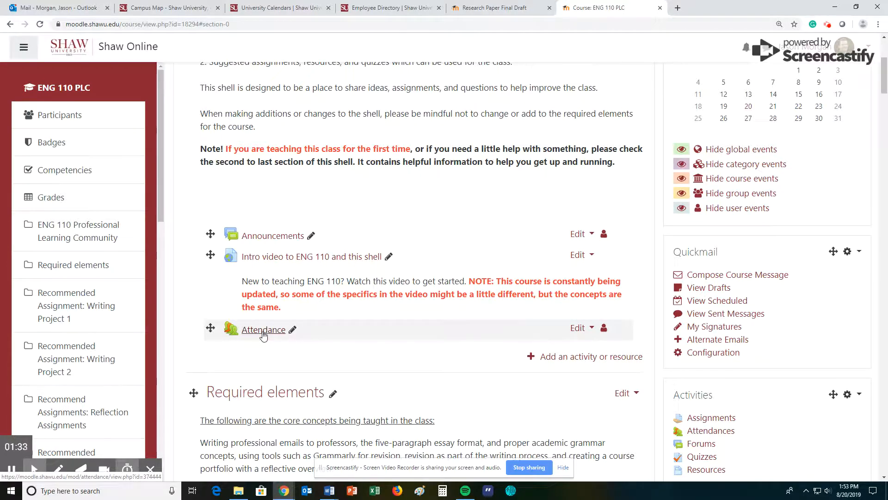
{"action": "left_click", "coordinate": [264, 334]}
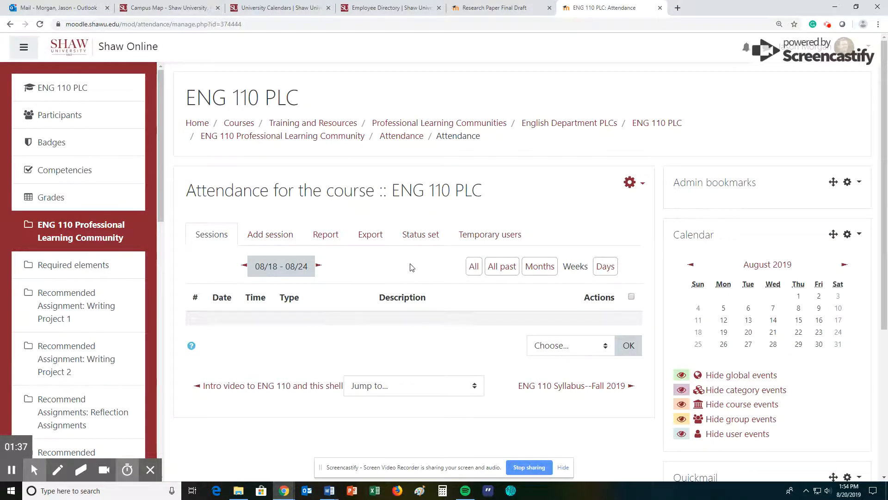
{"action": "left_click", "coordinate": [418, 238]}
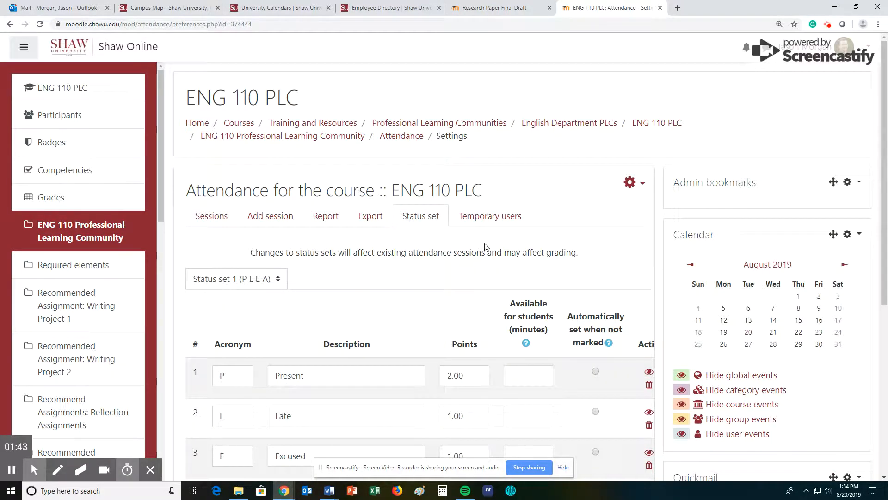
{"action": "scroll", "coordinate": [481, 245], "scroll_direction": "down", "scroll_amount": 2}
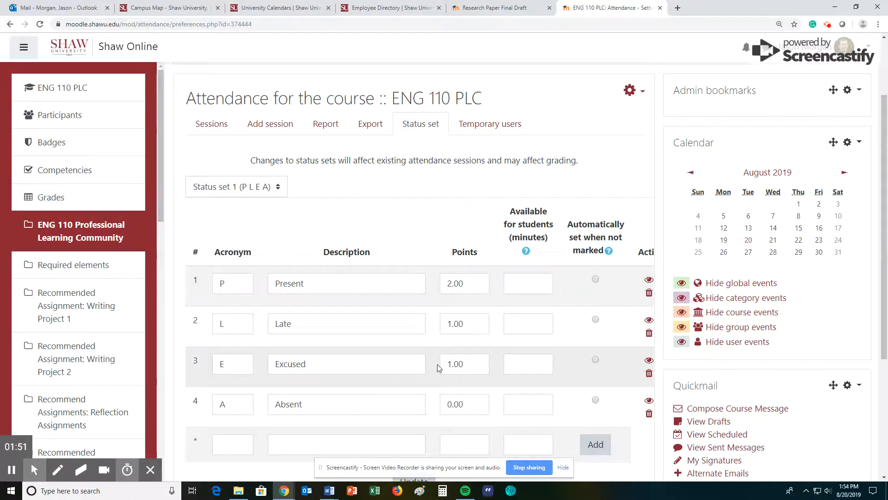
{"action": "left_click", "coordinate": [451, 365]}
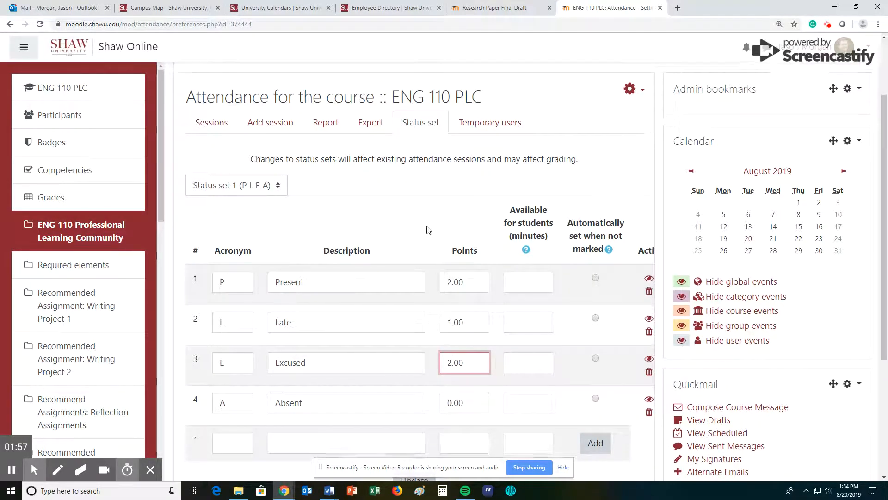
{"action": "scroll", "coordinate": [428, 232], "scroll_direction": "down", "scroll_amount": 2}
{"action": "left_click", "coordinate": [414, 389]}
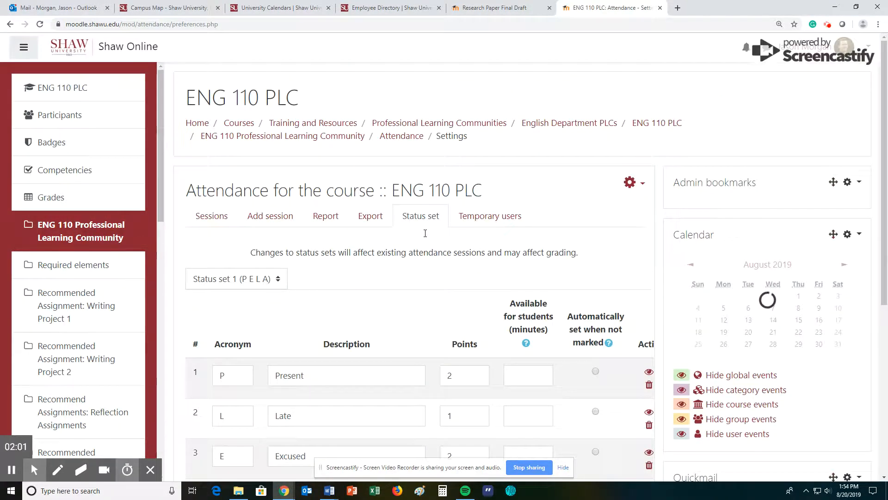
{"action": "scroll", "coordinate": [417, 284], "scroll_direction": "down", "scroll_amount": 5}
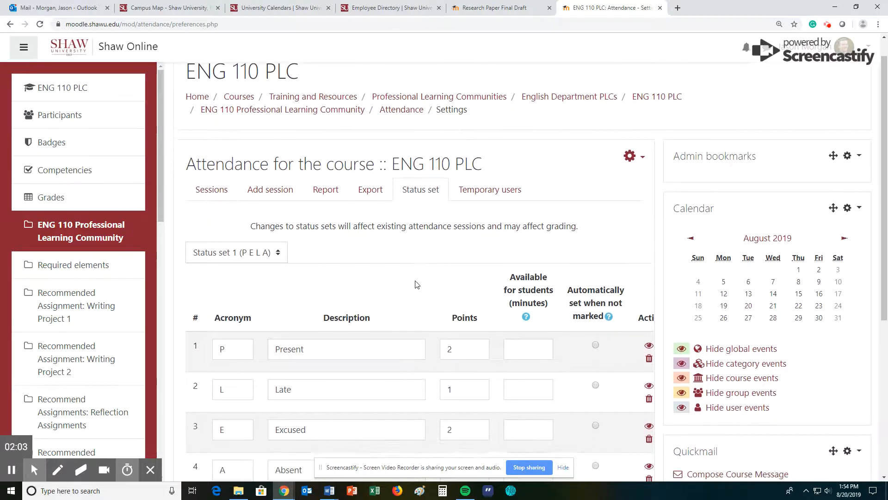
{"action": "scroll", "coordinate": [462, 287], "scroll_direction": "up", "scroll_amount": 3}
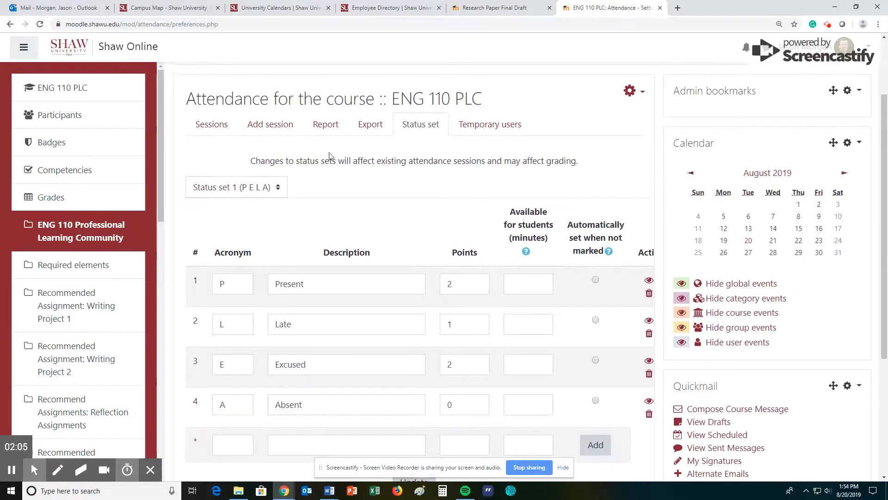
Step: Fill the Add session form with date 14 August 2019, from 13:00 to 13:50
{"action": "left_click", "coordinate": [275, 131]}
{"action": "scroll", "coordinate": [416, 258], "scroll_direction": "down", "scroll_amount": 1}
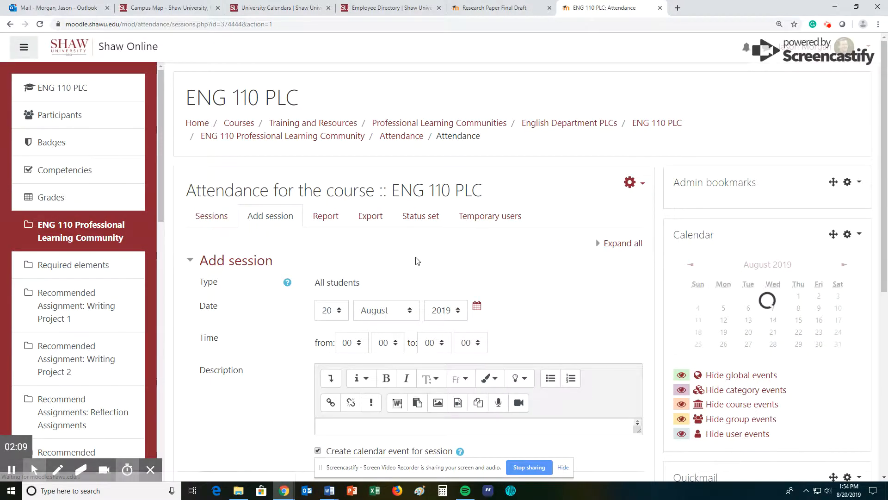
{"action": "left_click", "coordinate": [328, 267]}
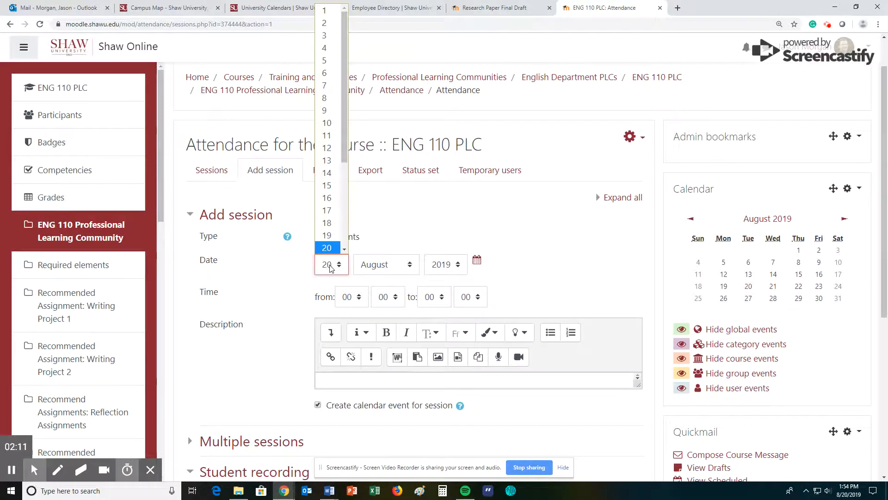
{"action": "left_click", "coordinate": [334, 175]}
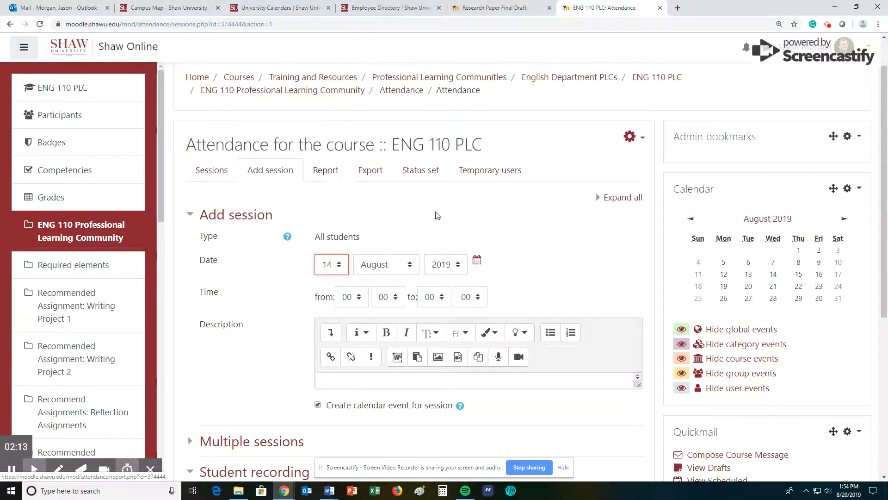
{"action": "left_click", "coordinate": [352, 298]}
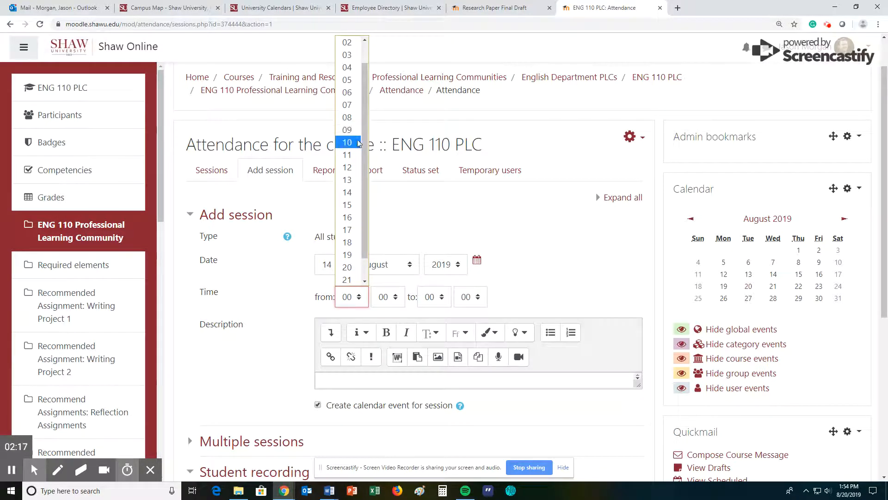
{"action": "left_click", "coordinate": [349, 179]}
{"action": "left_click", "coordinate": [434, 300]}
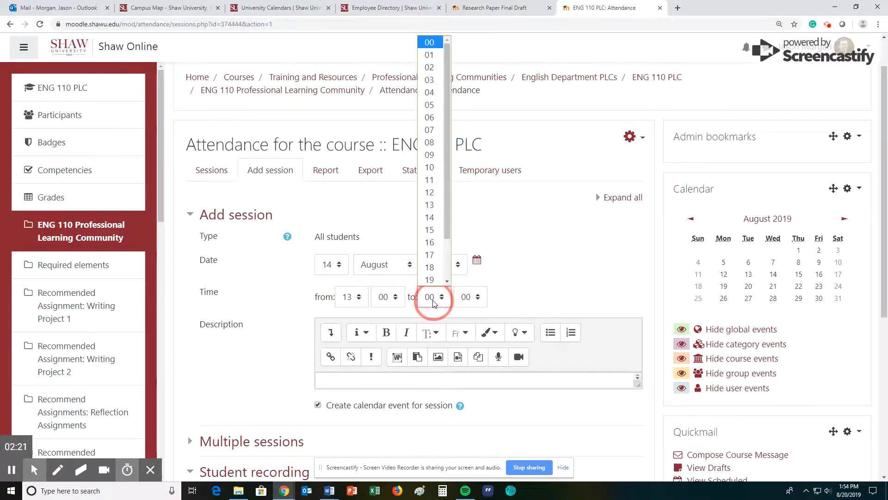
{"action": "left_click", "coordinate": [435, 190]}
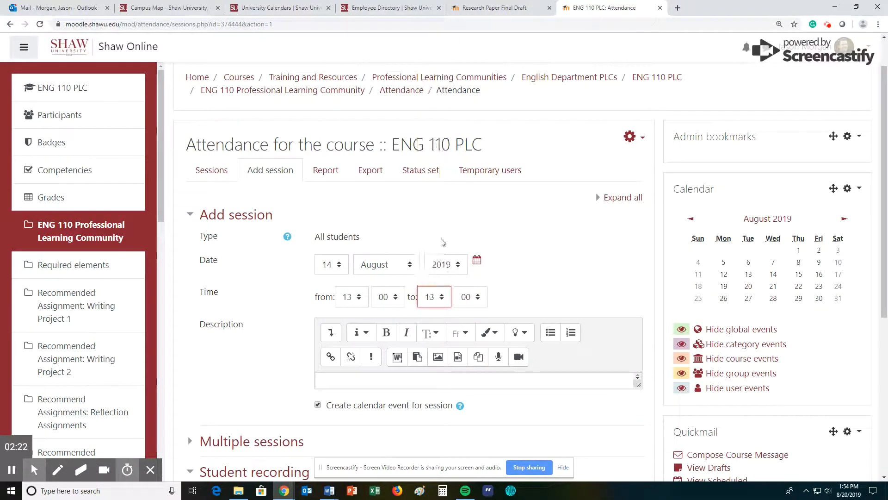
{"action": "left_click", "coordinate": [461, 300]}
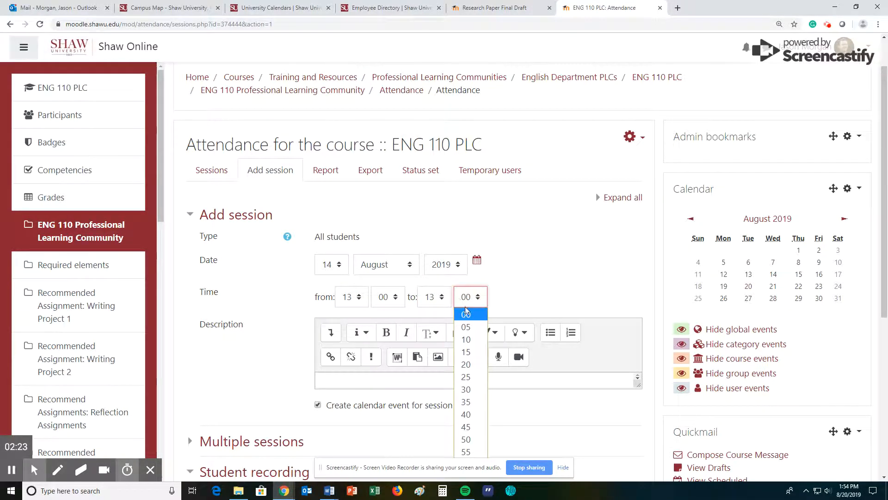
{"action": "left_click", "coordinate": [467, 439]}
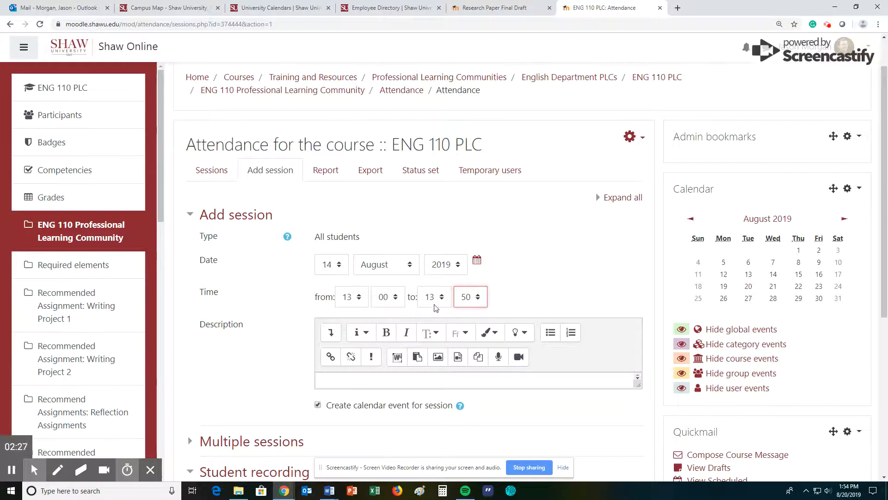
{"action": "scroll", "coordinate": [543, 265], "scroll_direction": "down", "scroll_amount": 3}
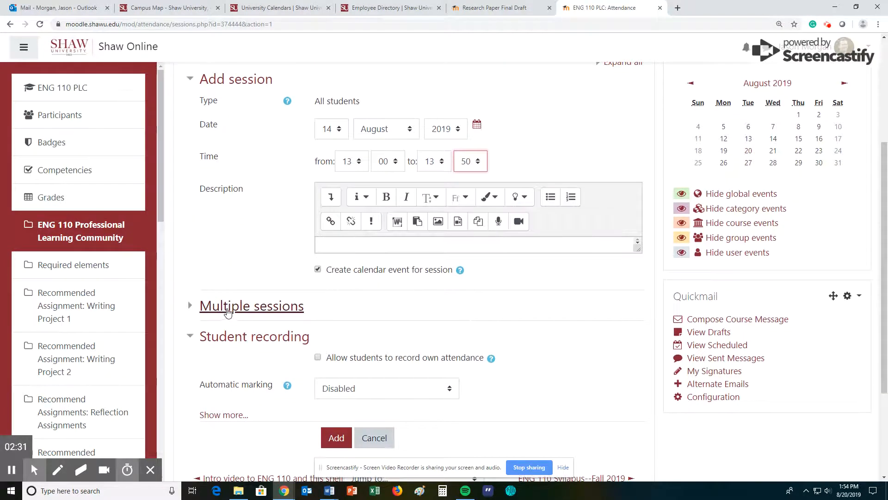
Step: Repeat the session weekly on Monday, Wednesday and Friday, then check the Fall 2019 university calendar
{"action": "left_click", "coordinate": [250, 318]}
{"action": "scroll", "coordinate": [329, 226], "scroll_direction": "down", "scroll_amount": 1}
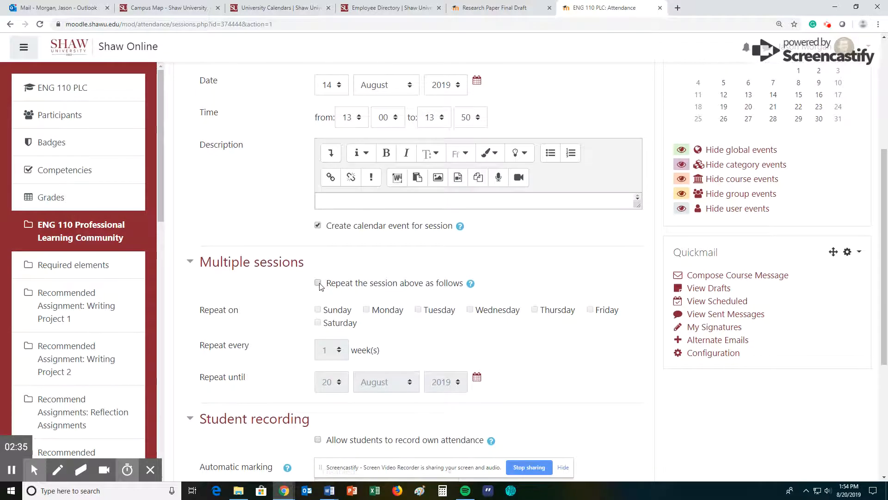
{"action": "left_click", "coordinate": [326, 284]}
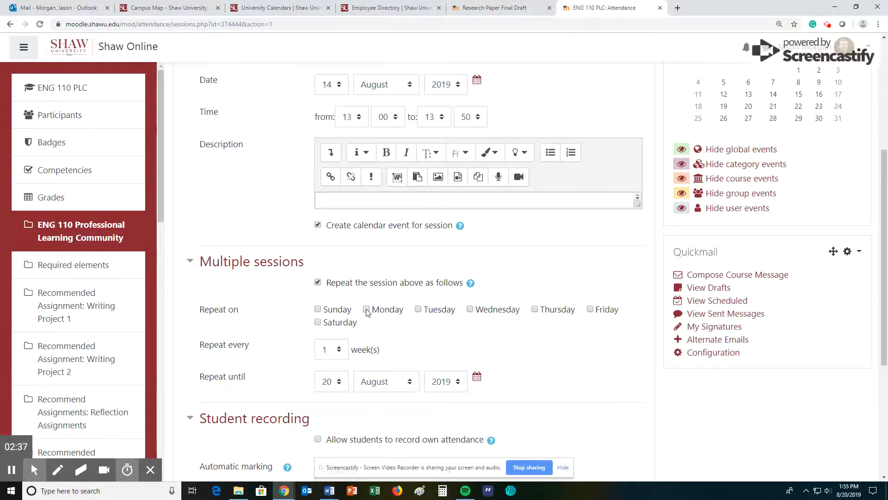
{"action": "left_click", "coordinate": [471, 309]}
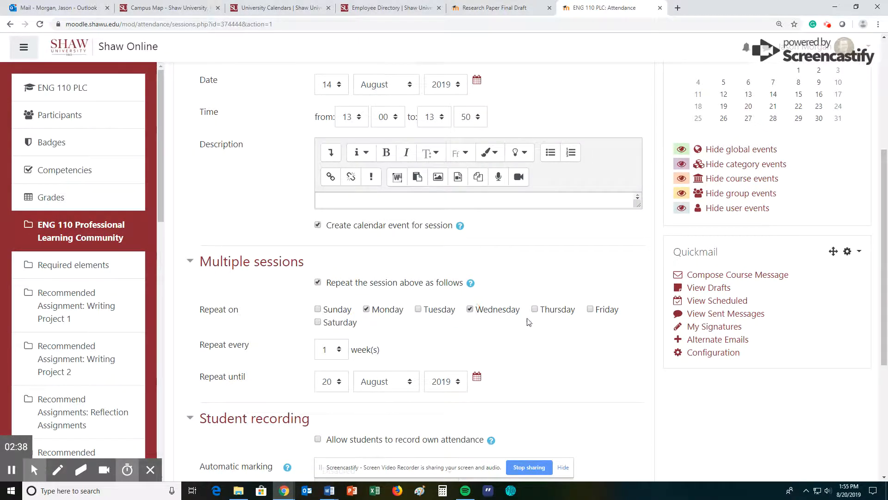
{"action": "left_click", "coordinate": [589, 310]}
{"action": "scroll", "coordinate": [319, 351], "scroll_direction": "down", "scroll_amount": 1}
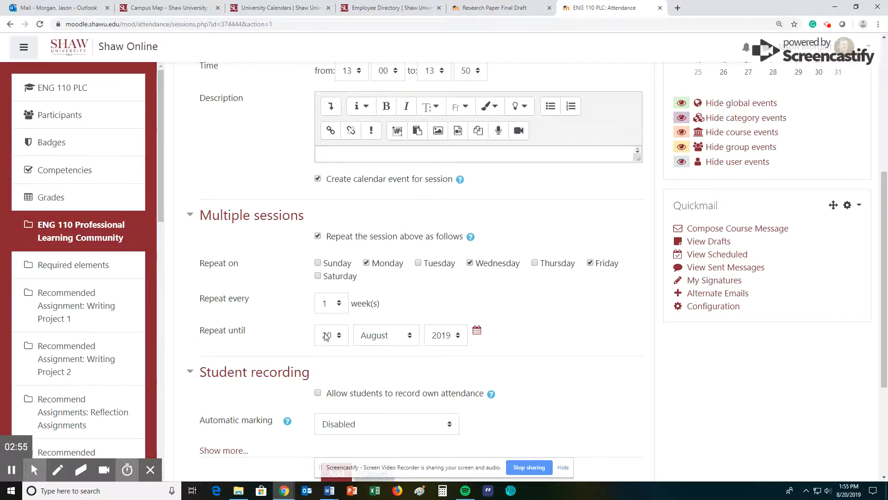
{"action": "left_click", "coordinate": [273, 10]}
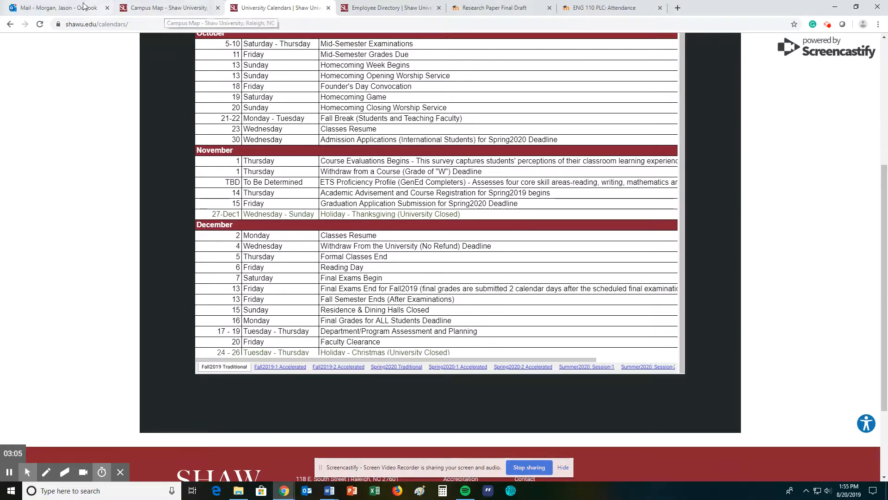
Step: Set Repeat until to 5 December 2019 and submit the repeating sessions
{"action": "left_click", "coordinate": [585, 11]}
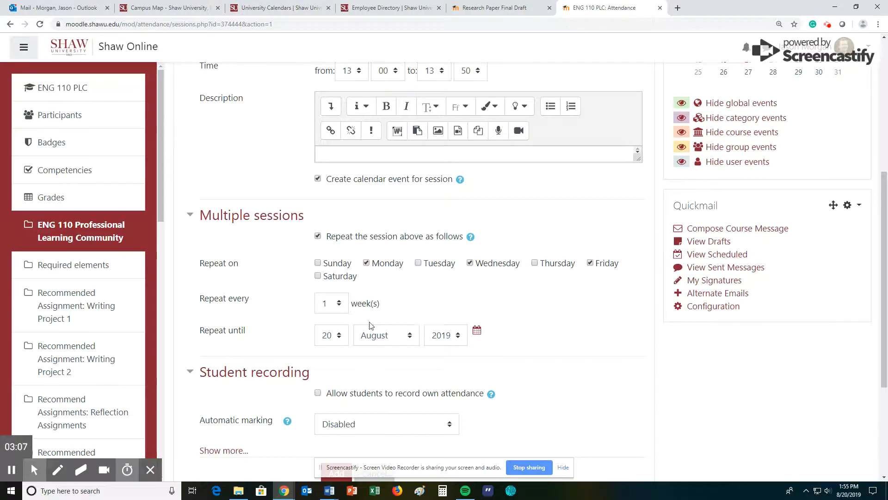
{"action": "left_click", "coordinate": [337, 340]}
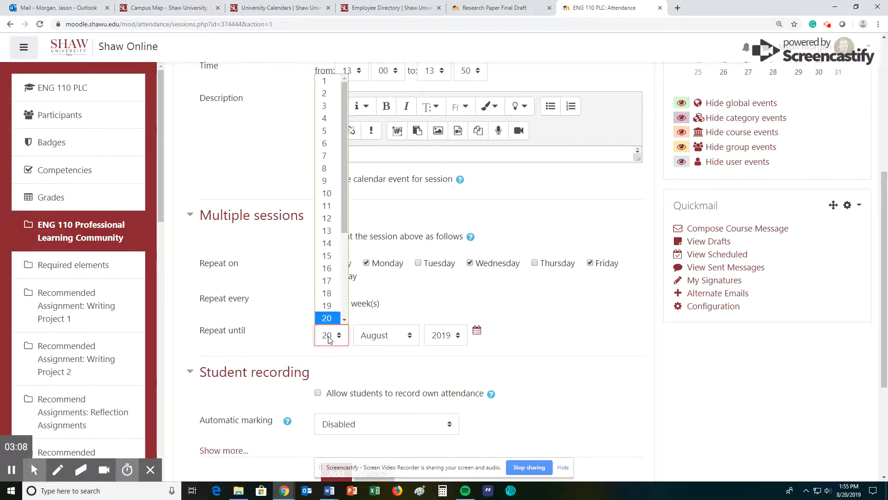
{"action": "left_click", "coordinate": [327, 130]}
{"action": "left_click", "coordinate": [386, 335]}
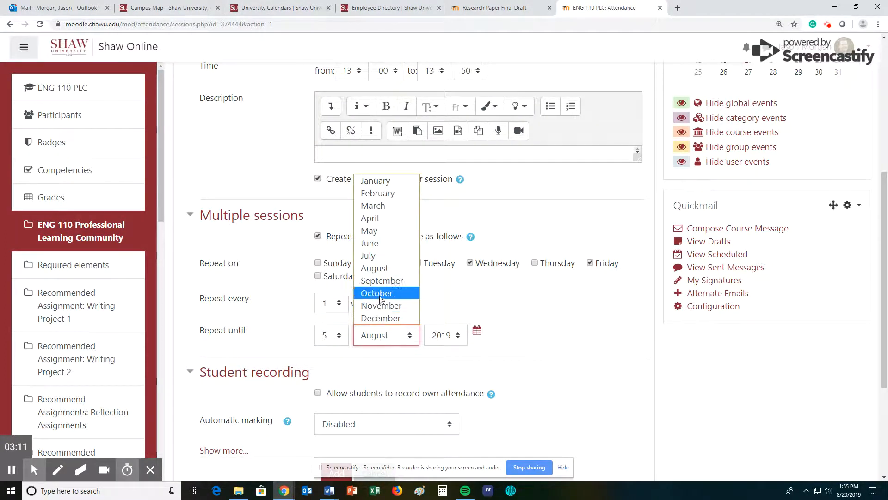
{"action": "left_click", "coordinate": [380, 318]}
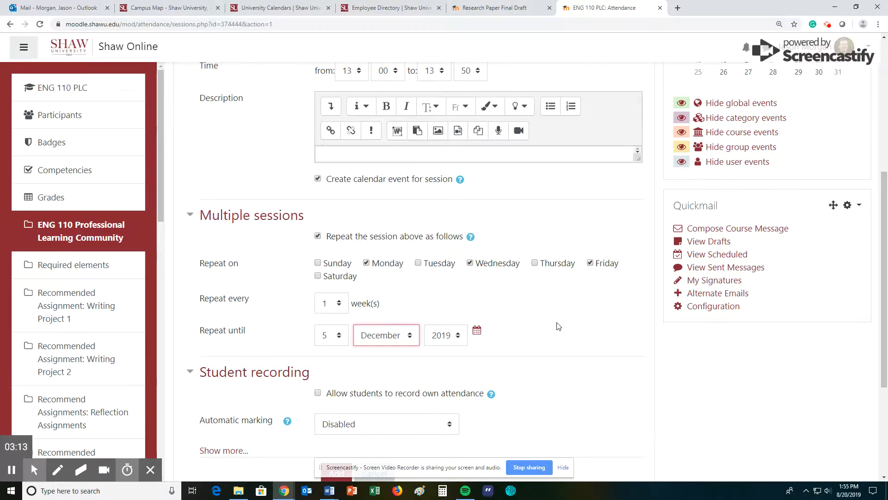
{"action": "scroll", "coordinate": [556, 326], "scroll_direction": "down", "scroll_amount": 2}
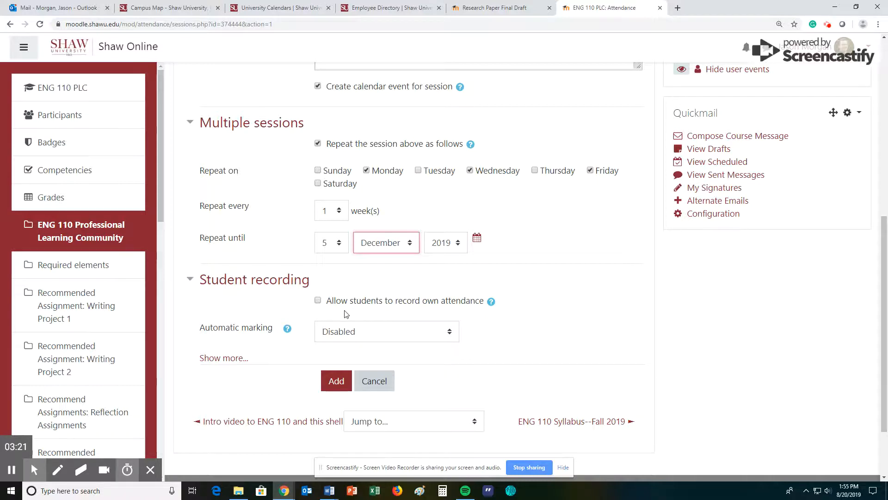
{"action": "scroll", "coordinate": [516, 321], "scroll_direction": "down", "scroll_amount": 1}
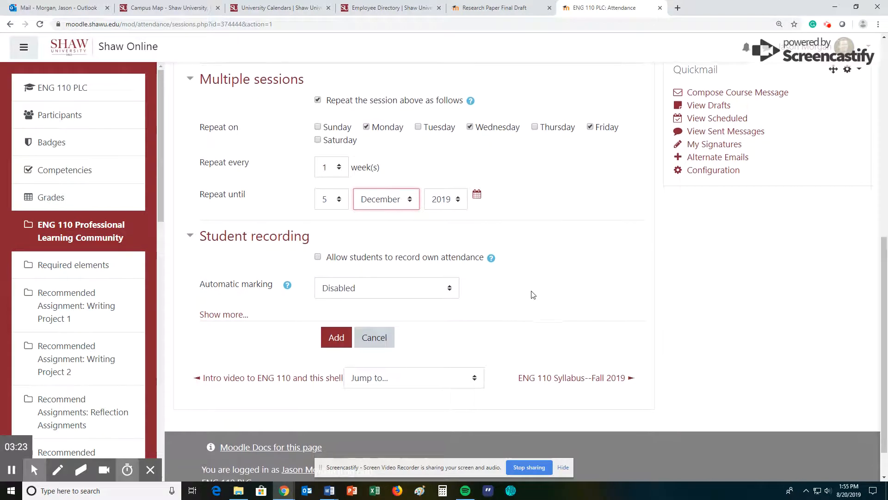
{"action": "scroll", "coordinate": [534, 292], "scroll_direction": "up", "scroll_amount": 2}
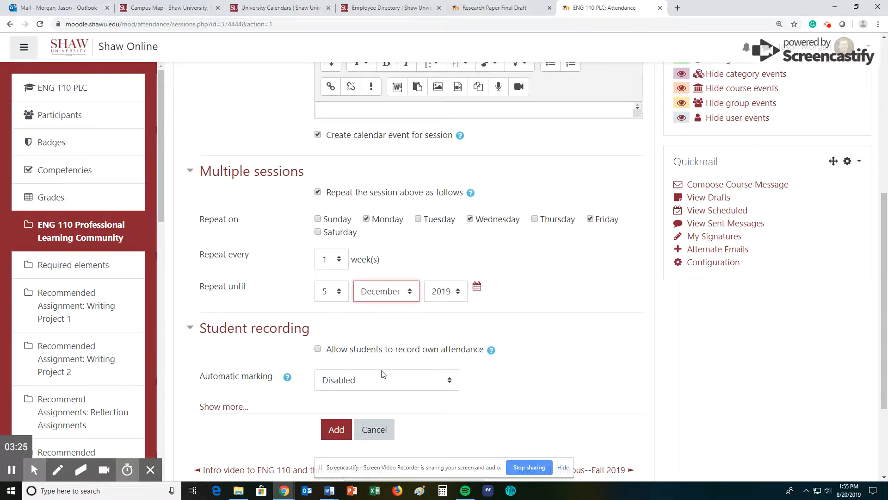
{"action": "left_click", "coordinate": [338, 428]}
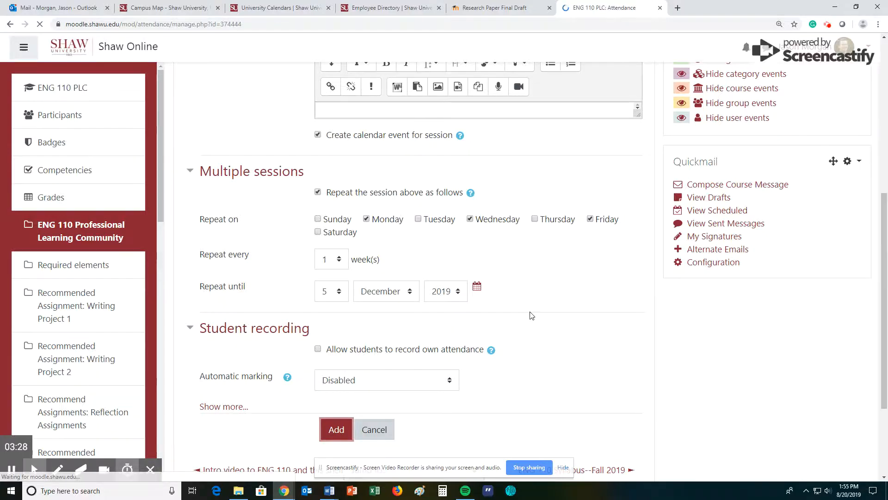
Step: Scroll through the 49 generated Mon/Wed/Fri 1PM–1:50pm sessions starting 08/14/19
{"action": "scroll", "coordinate": [472, 271], "scroll_direction": "down", "scroll_amount": 2}
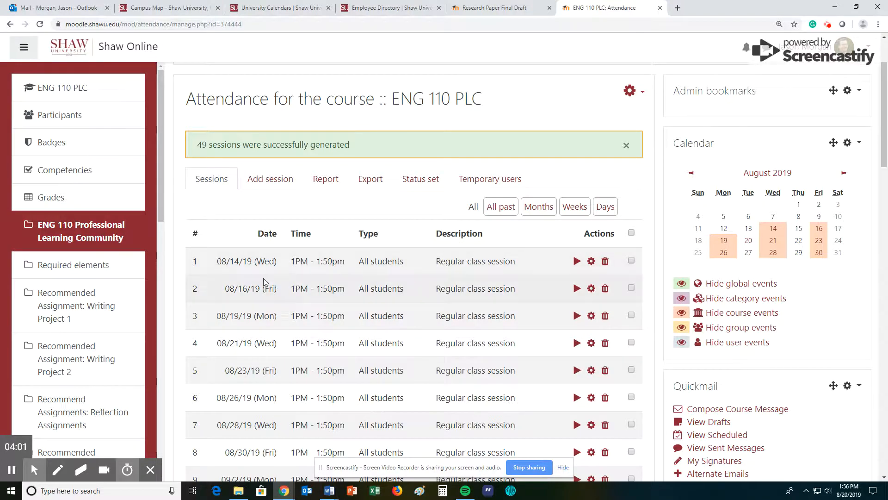
{"action": "scroll", "coordinate": [479, 273], "scroll_direction": "down", "scroll_amount": 2}
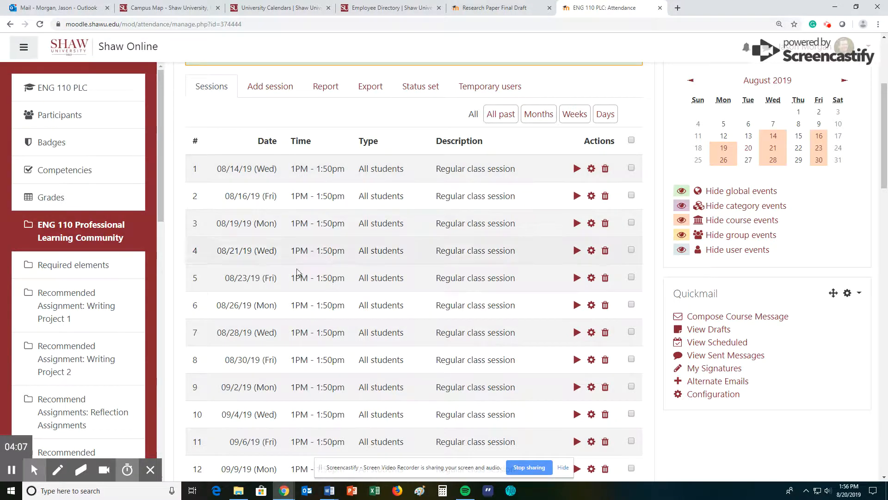
{"action": "scroll", "coordinate": [539, 323], "scroll_direction": "down", "scroll_amount": 1}
{"action": "scroll", "coordinate": [445, 307], "scroll_direction": "down", "scroll_amount": 10}
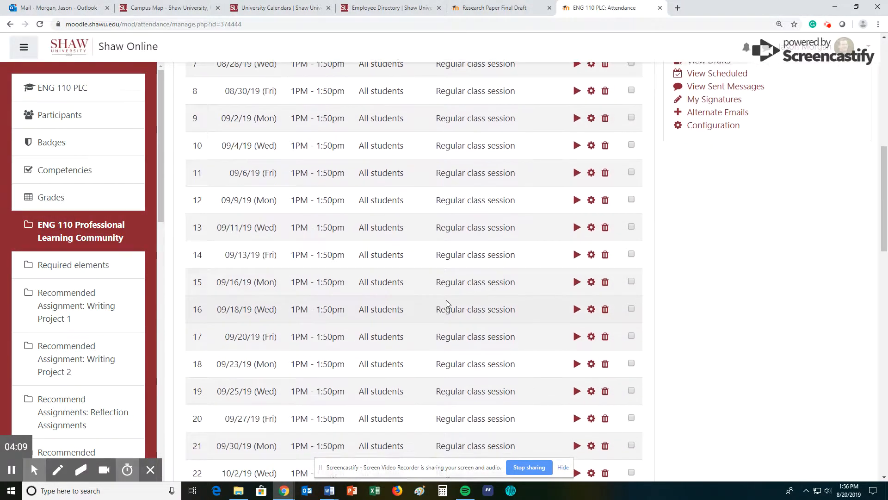
{"action": "scroll", "coordinate": [439, 300], "scroll_direction": "up", "scroll_amount": 7}
{"action": "scroll", "coordinate": [437, 299], "scroll_direction": "up", "scroll_amount": 4}
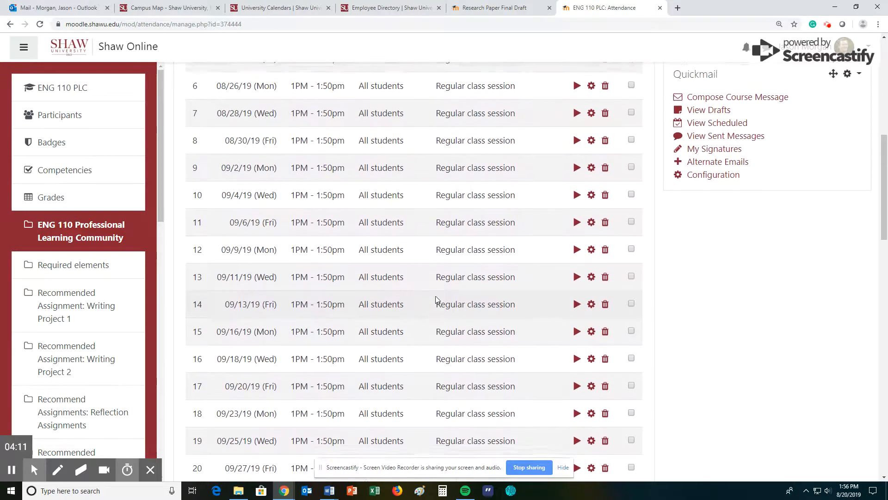
{"action": "scroll", "coordinate": [436, 300], "scroll_direction": "up", "scroll_amount": 1}
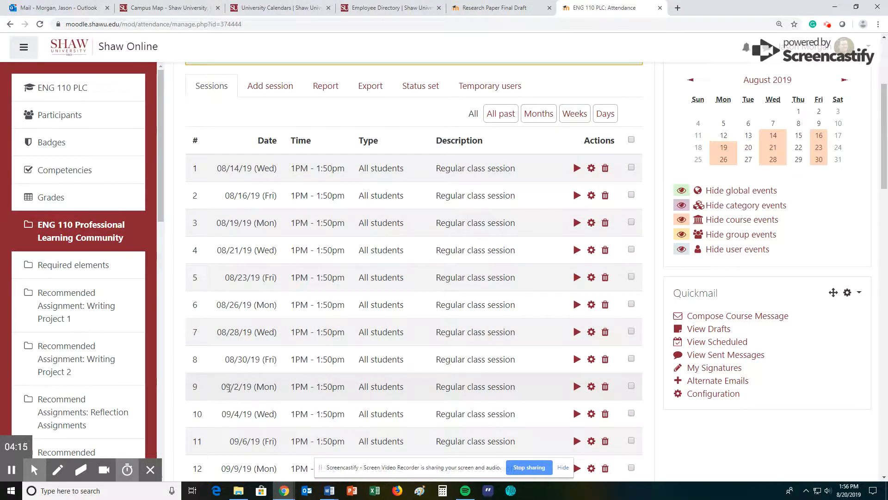
Step: Tick the 09/2/19 holiday session for deletion
{"action": "left_click_drag", "start_coordinate": [223, 385], "coordinate": [252, 385]}
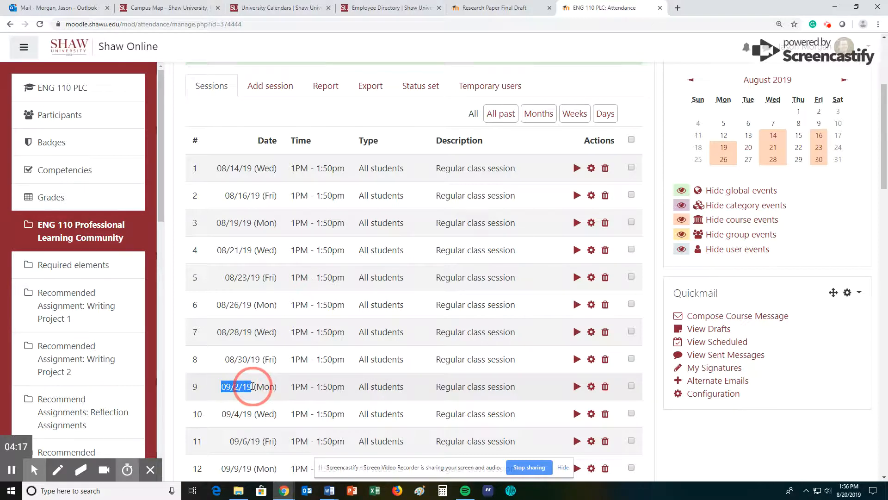
{"action": "left_click", "coordinate": [632, 387]}
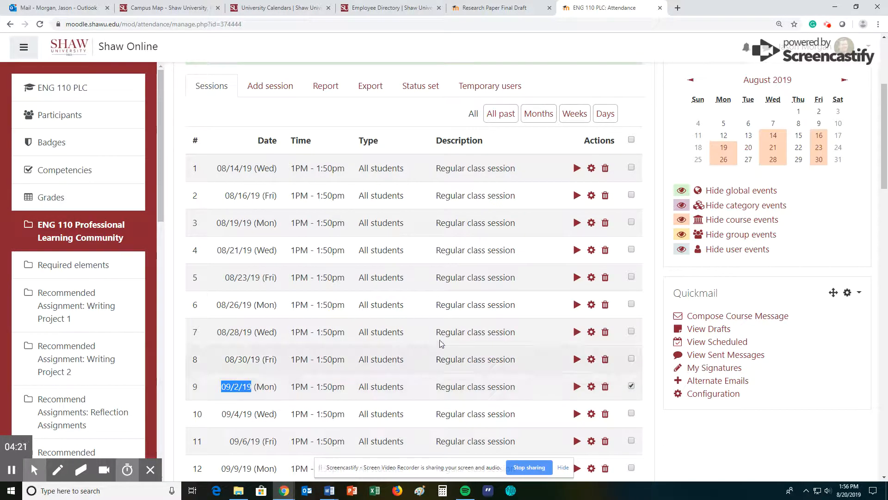
{"action": "scroll", "coordinate": [464, 323], "scroll_direction": "down", "scroll_amount": 8}
{"action": "scroll", "coordinate": [464, 299], "scroll_direction": "down", "scroll_amount": 3}
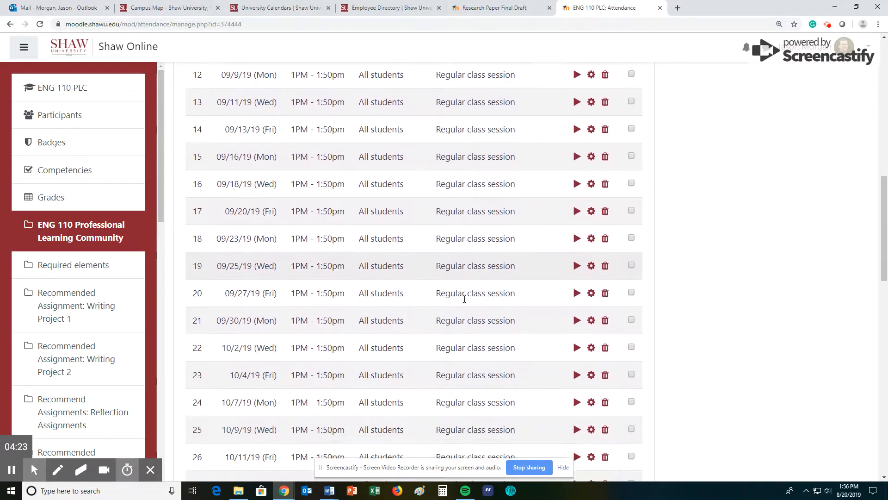
{"action": "scroll", "coordinate": [464, 299], "scroll_direction": "down", "scroll_amount": 3}
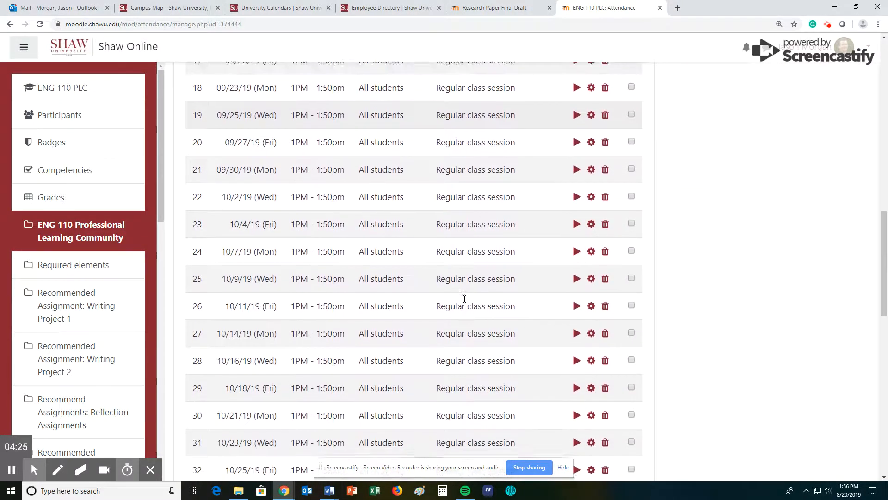
Step: Check the calendar's Fall Break and Thanksgiving dates, then tick the 11/27/19 and 11/29/19 sessions
{"action": "left_click", "coordinate": [279, 9]}
{"action": "scroll", "coordinate": [331, 209], "scroll_direction": "up", "scroll_amount": 2}
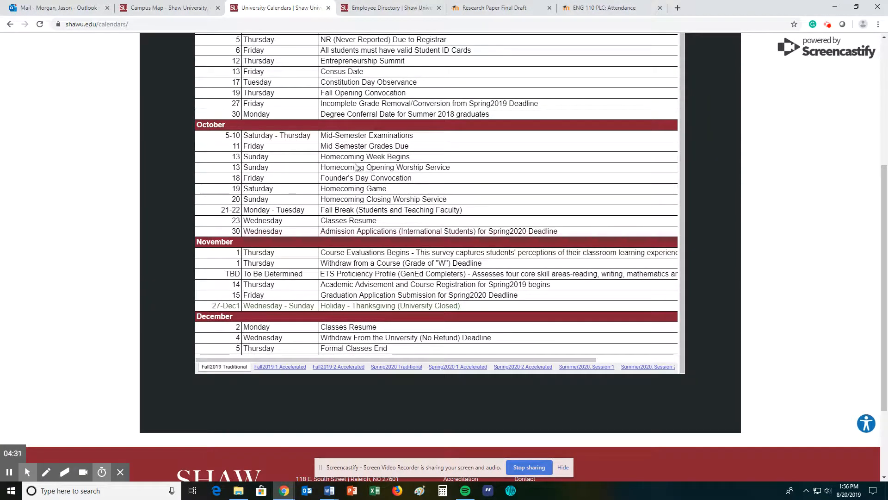
{"action": "scroll", "coordinate": [273, 184], "scroll_direction": "up", "scroll_amount": 1}
{"action": "scroll", "coordinate": [272, 183], "scroll_direction": "up", "scroll_amount": 2}
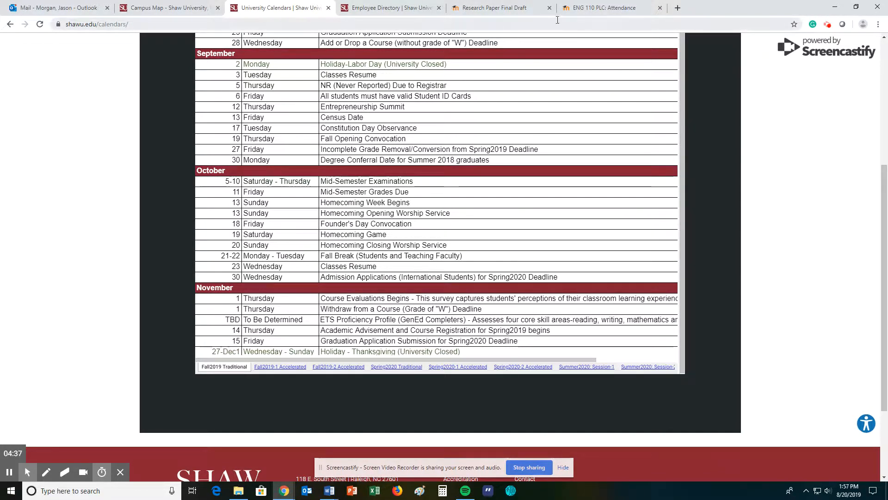
{"action": "left_click", "coordinate": [583, 8]}
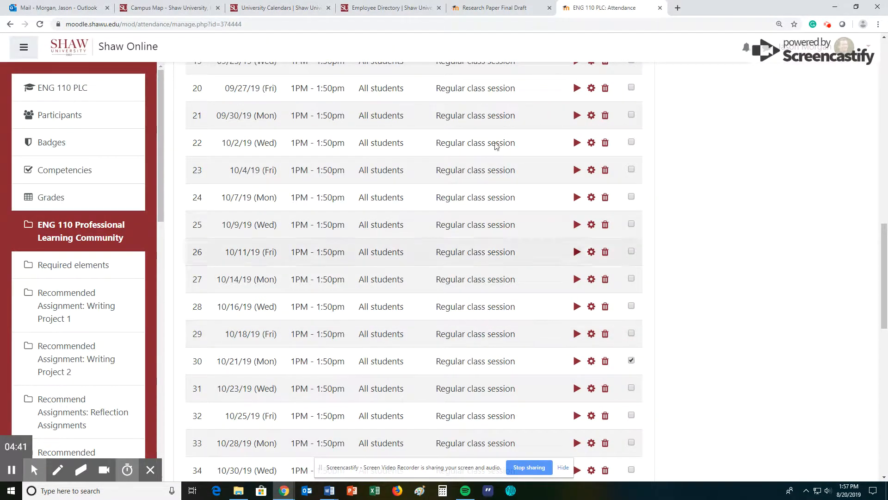
{"action": "left_click", "coordinate": [277, 8]}
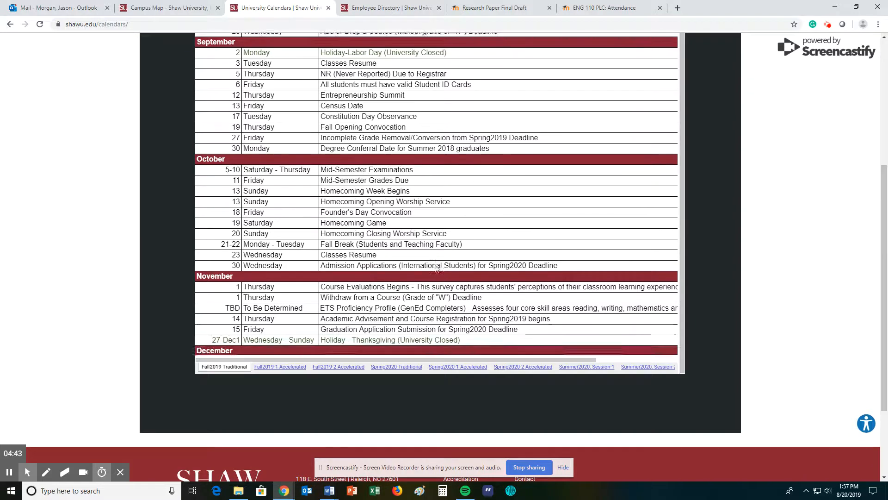
{"action": "scroll", "coordinate": [378, 294], "scroll_direction": "down", "scroll_amount": 2}
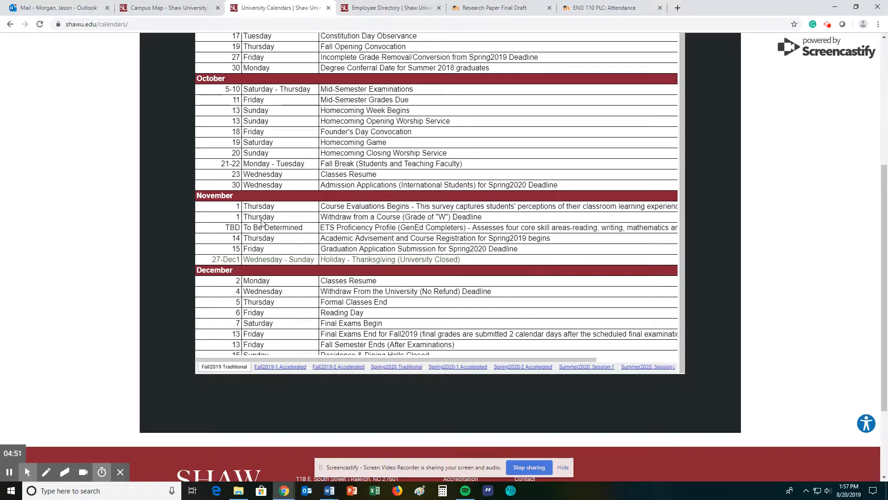
{"action": "left_click", "coordinate": [591, 8]}
{"action": "scroll", "coordinate": [525, 359], "scroll_direction": "down", "scroll_amount": 5}
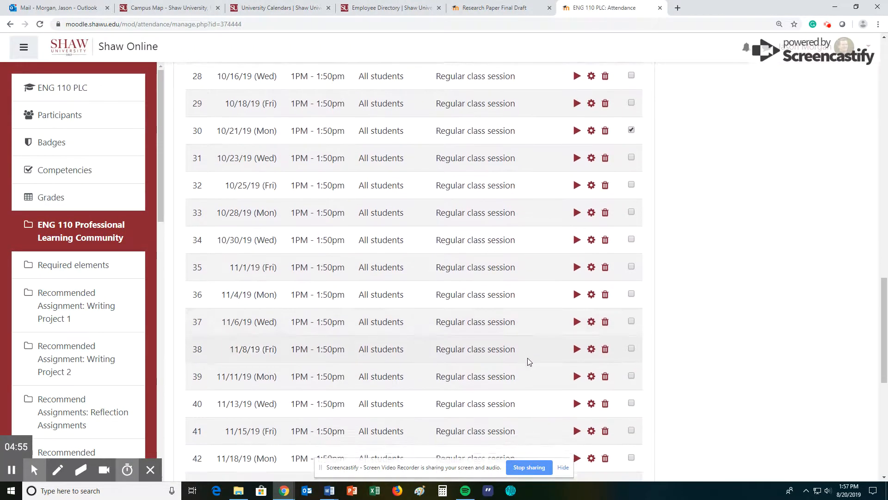
{"action": "scroll", "coordinate": [530, 359], "scroll_direction": "down", "scroll_amount": 4}
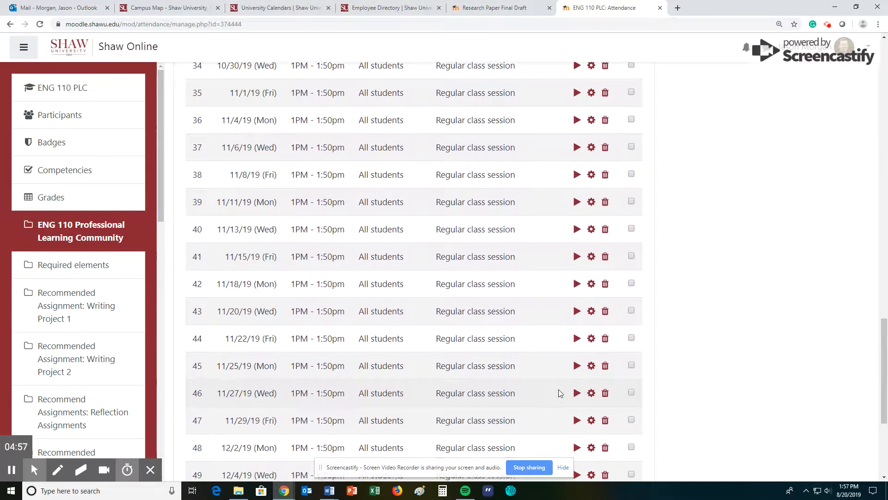
{"action": "left_click", "coordinate": [630, 385]}
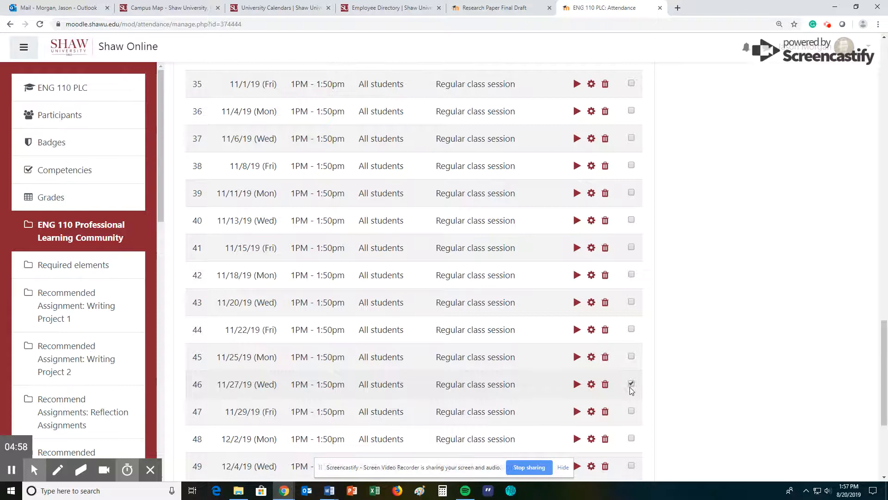
{"action": "left_click", "coordinate": [631, 411]}
{"action": "scroll", "coordinate": [633, 215], "scroll_direction": "down", "scroll_amount": 3}
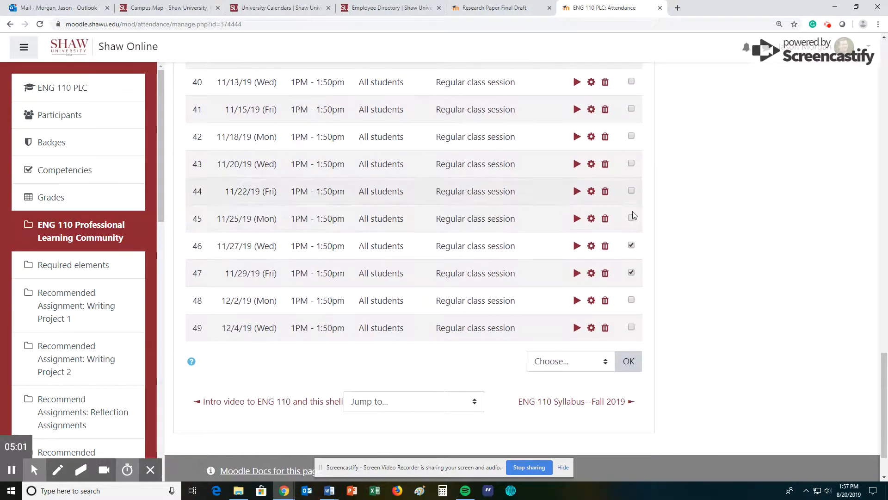
Step: Bulk-delete the ticked 09/2, 10/21, 11/27 and 11/29 sessions and confirm
{"action": "left_click", "coordinate": [565, 365]}
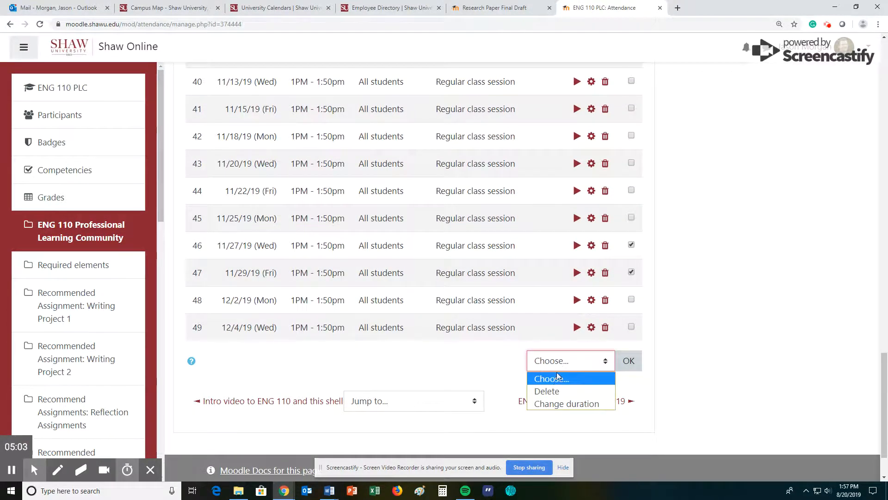
{"action": "left_click", "coordinate": [563, 389]}
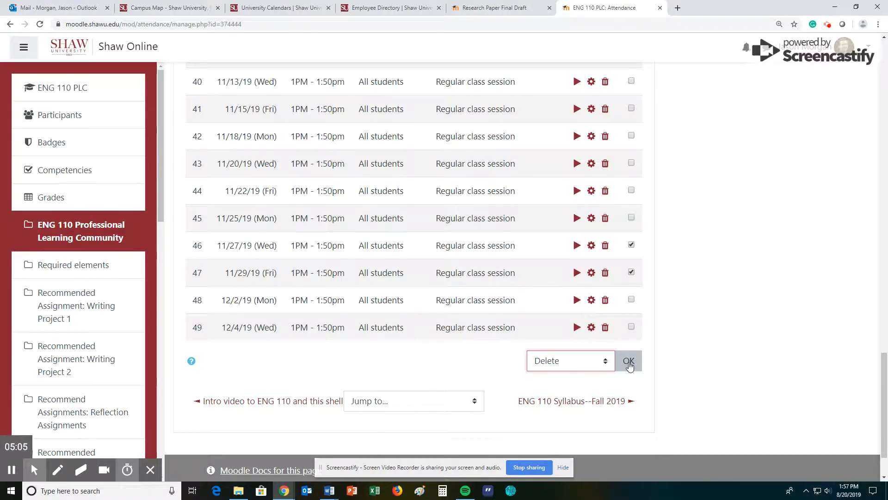
{"action": "left_click", "coordinate": [628, 361]}
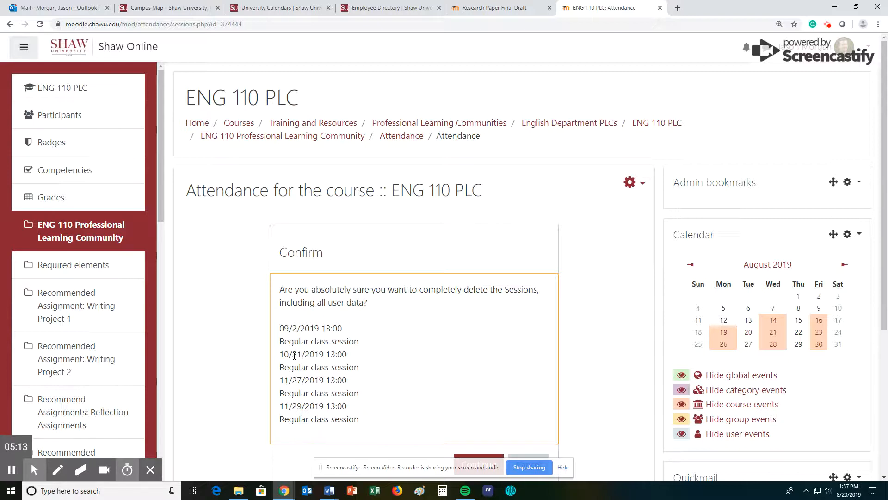
{"action": "scroll", "coordinate": [513, 359], "scroll_direction": "down", "scroll_amount": 2}
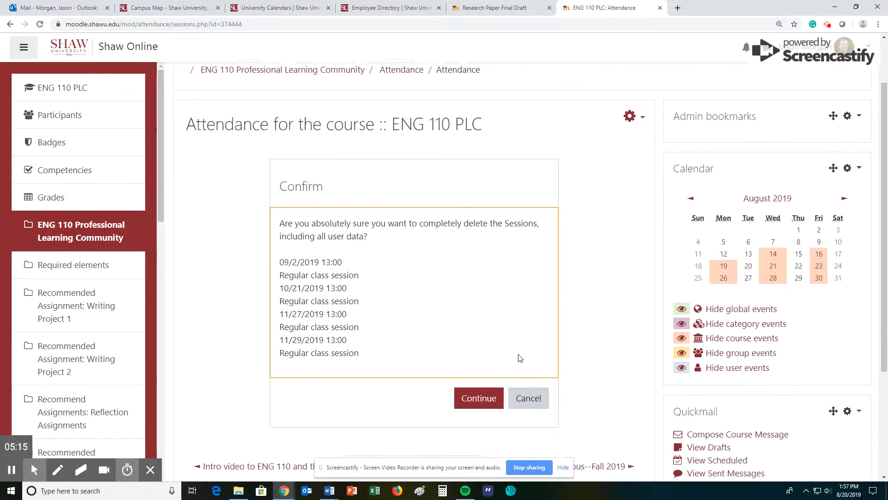
{"action": "left_click", "coordinate": [472, 371]}
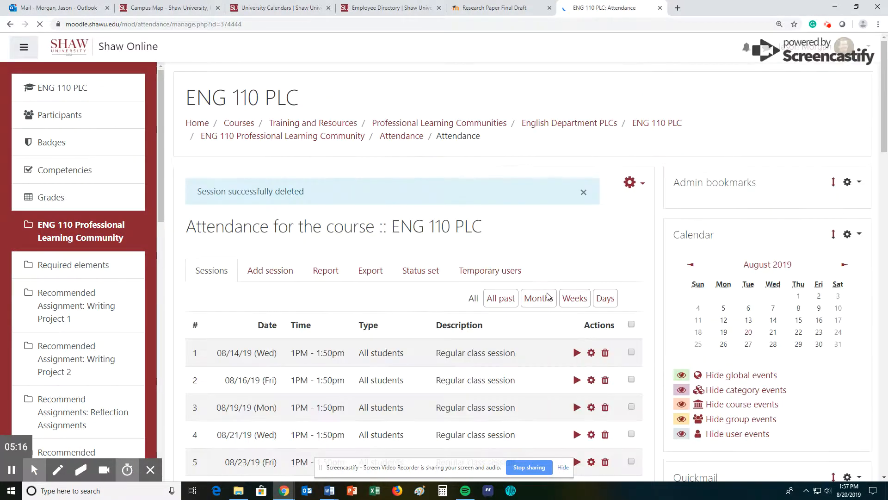
{"action": "scroll", "coordinate": [424, 259], "scroll_direction": "down", "scroll_amount": 7}
{"action": "scroll", "coordinate": [418, 268], "scroll_direction": "down", "scroll_amount": 18}
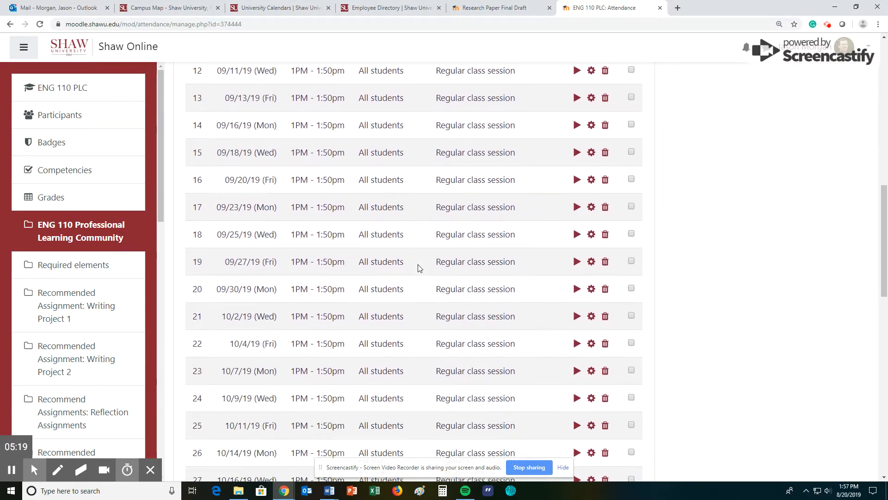
{"action": "scroll", "coordinate": [418, 264], "scroll_direction": "up", "scroll_amount": 20}
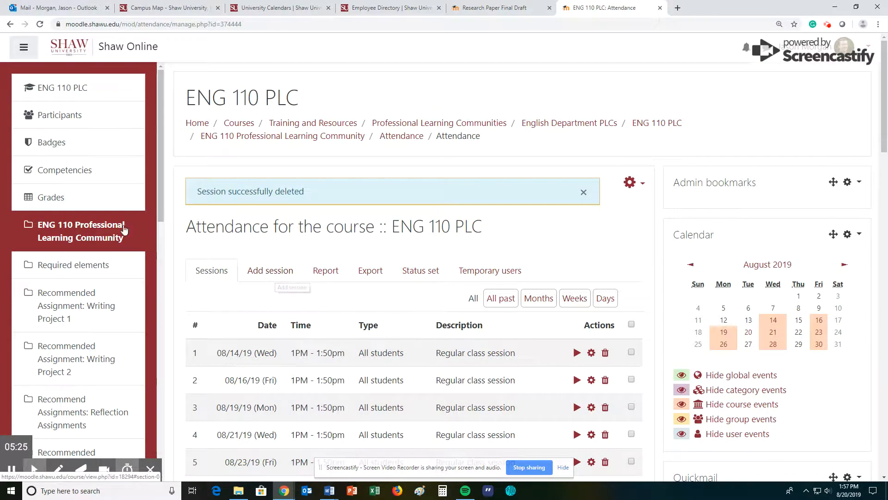
{"action": "left_click", "coordinate": [79, 251]}
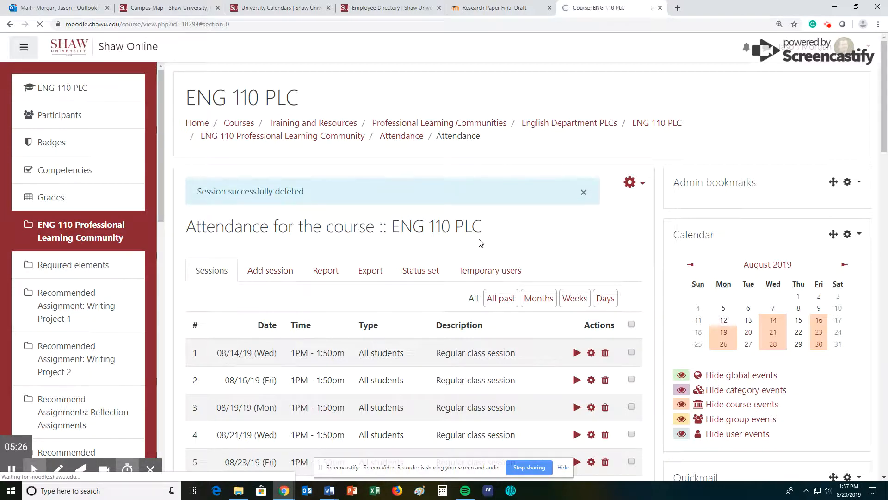
{"action": "scroll", "coordinate": [413, 248], "scroll_direction": "down", "scroll_amount": 2}
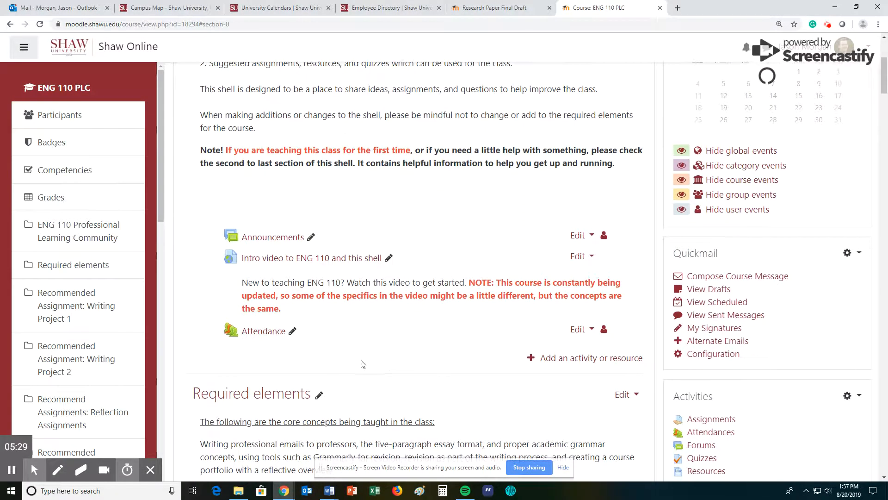
{"action": "scroll", "coordinate": [259, 329], "scroll_direction": "down", "scroll_amount": 3}
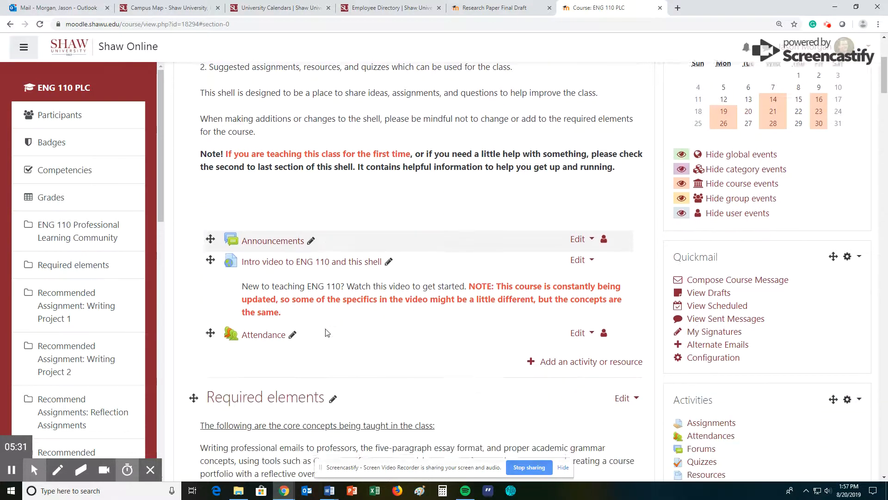
{"action": "left_click", "coordinate": [261, 284]}
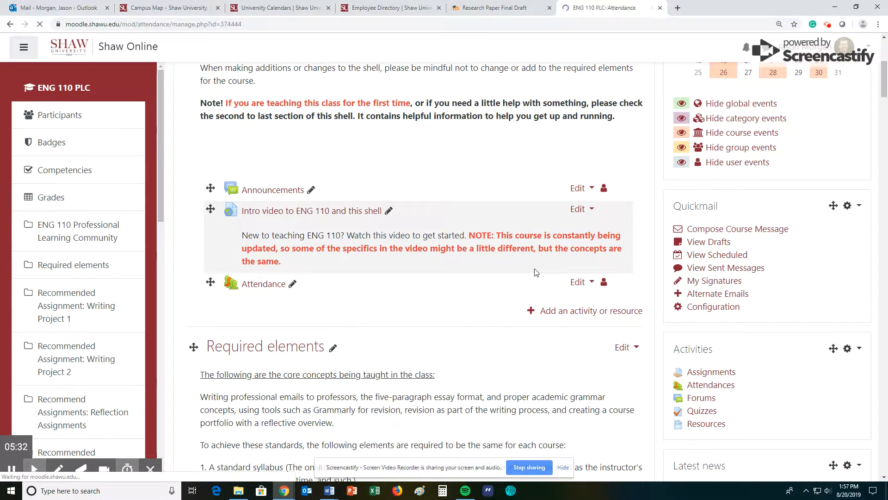
{"action": "scroll", "coordinate": [577, 252], "scroll_direction": "down", "scroll_amount": 2}
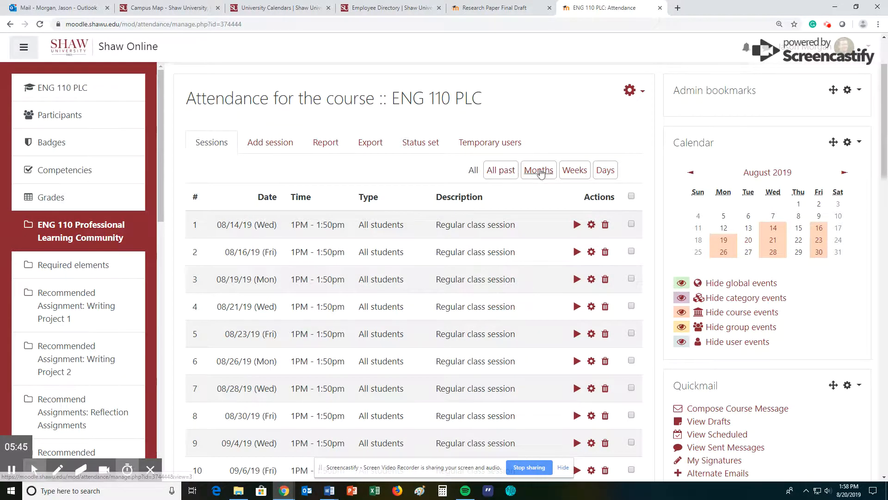
{"action": "left_click", "coordinate": [573, 171]}
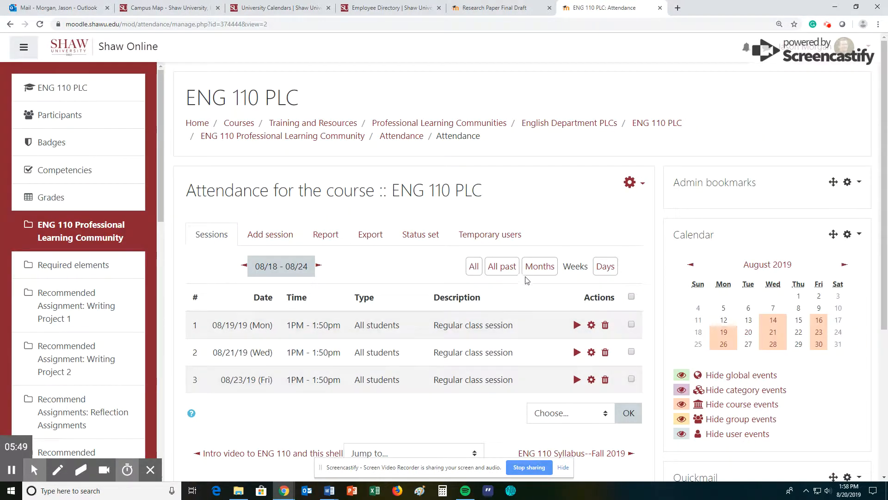
{"action": "left_click", "coordinate": [540, 266]}
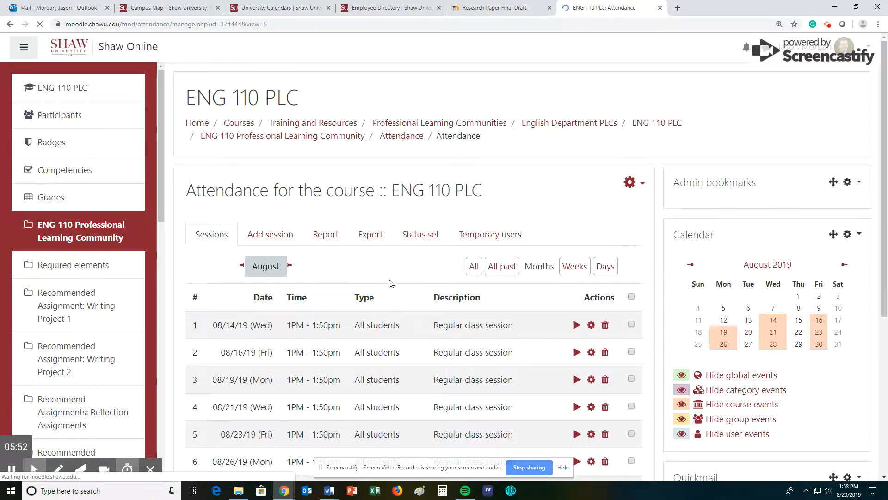
{"action": "scroll", "coordinate": [443, 260], "scroll_direction": "down", "scroll_amount": 2}
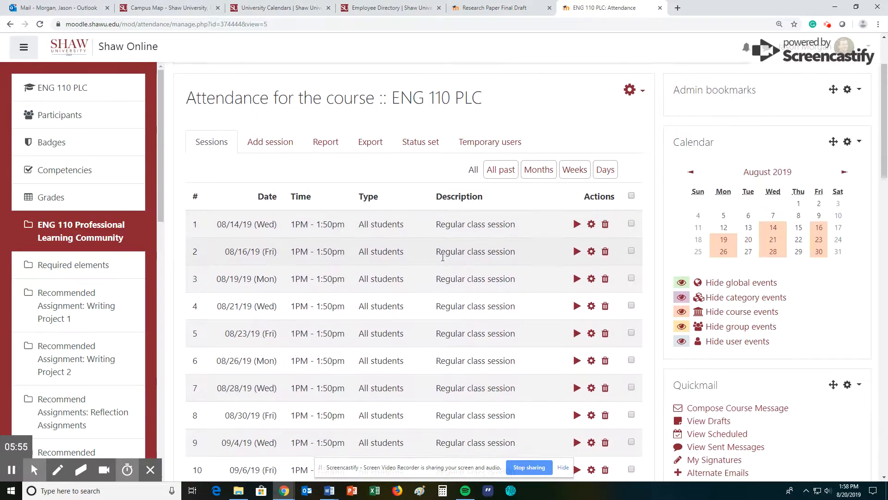